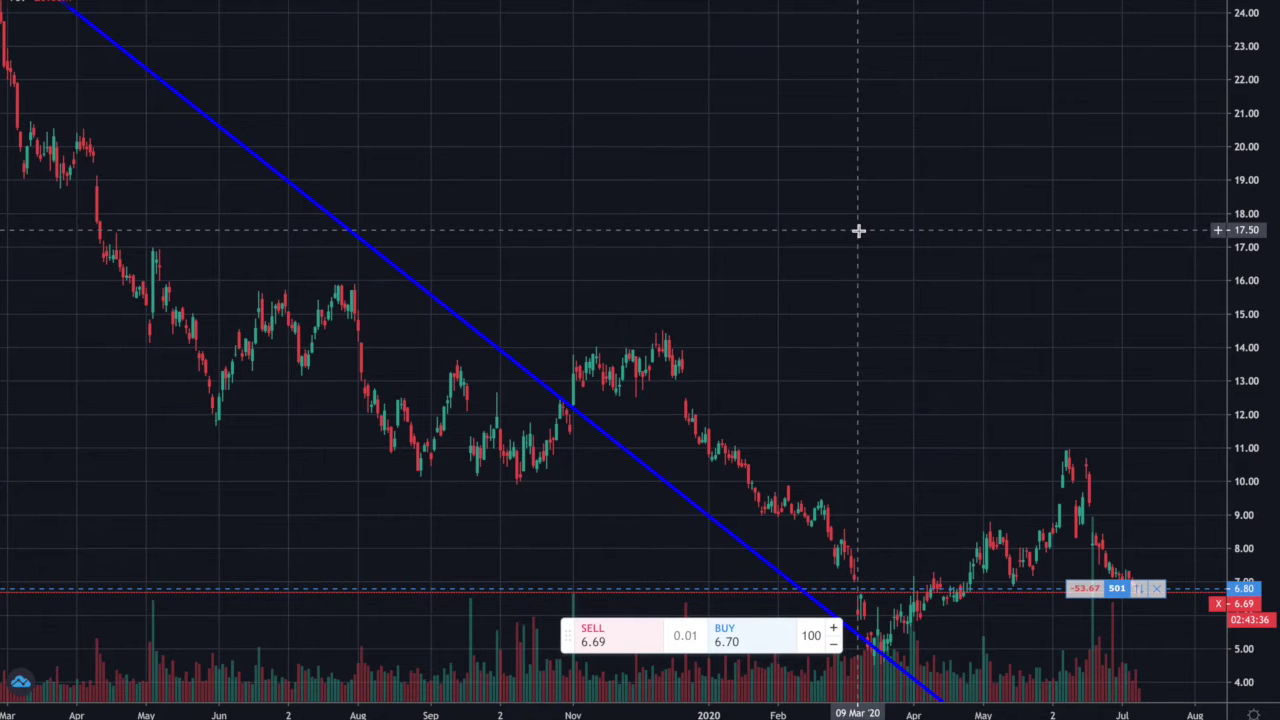
Bring the Word purchase log for symbol X forward from Mission Control and make it full screen.
key(ctrl+Up)
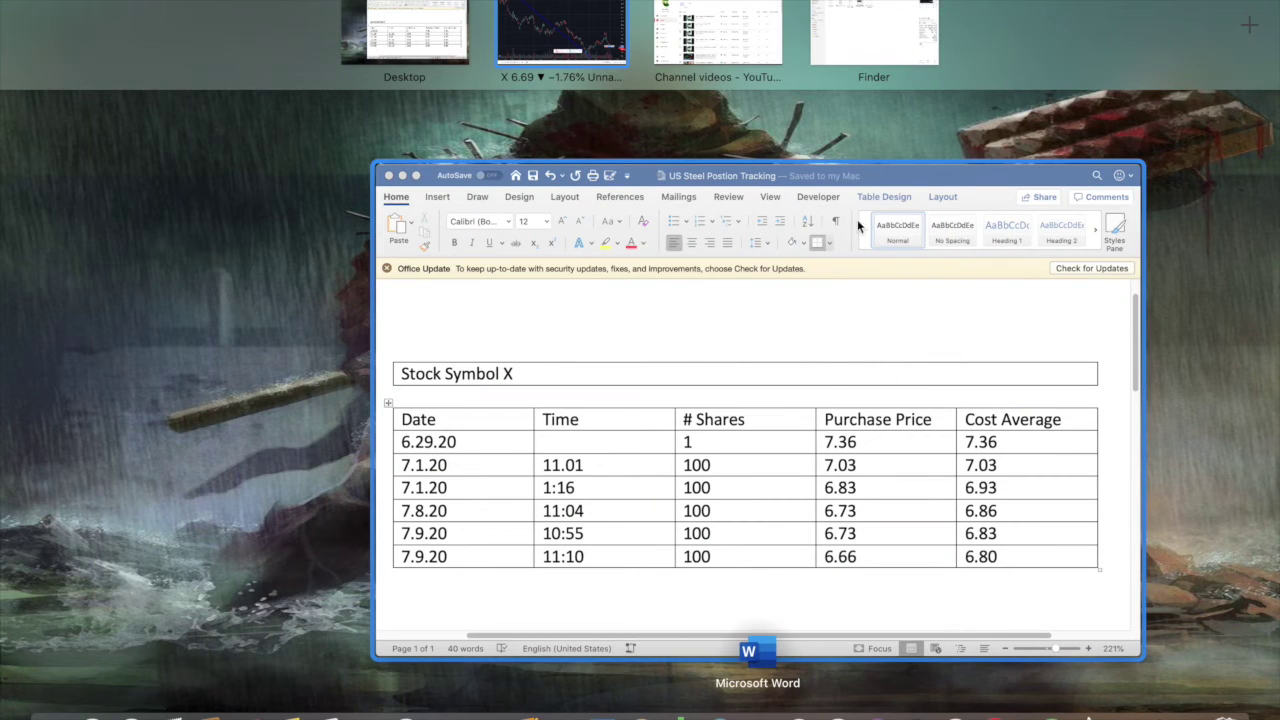
click(418, 175)
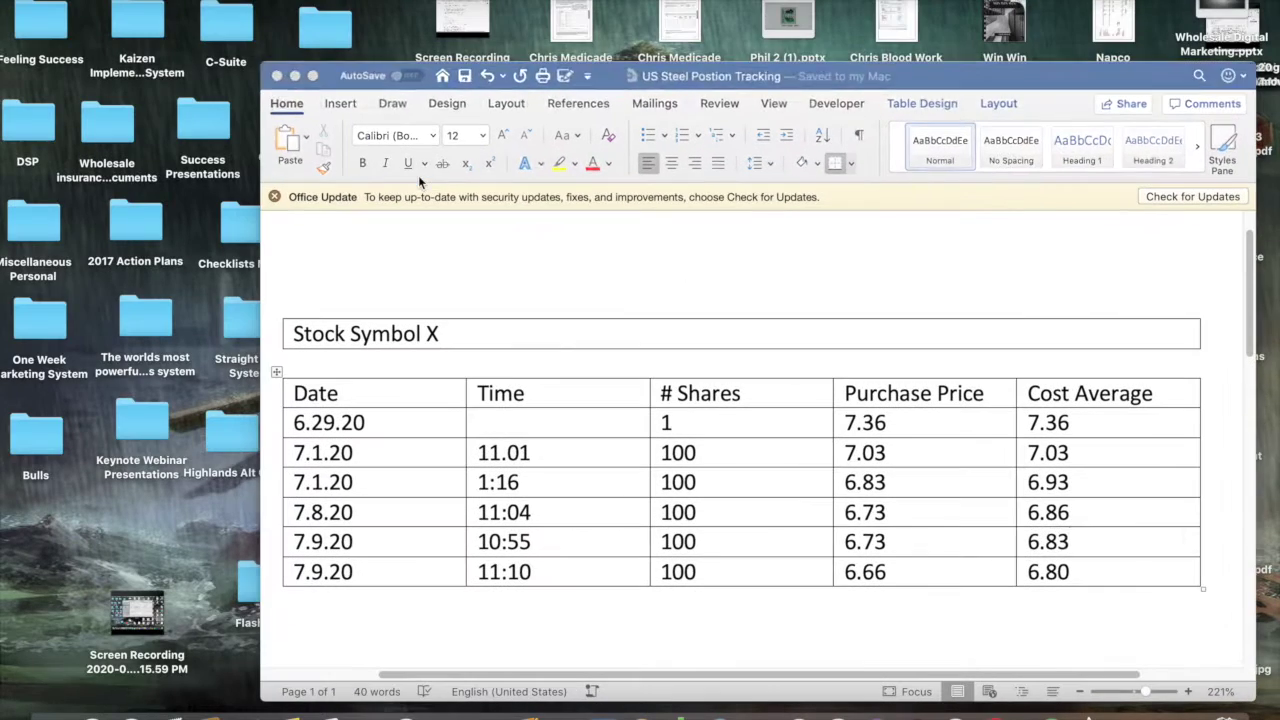
click(313, 76)
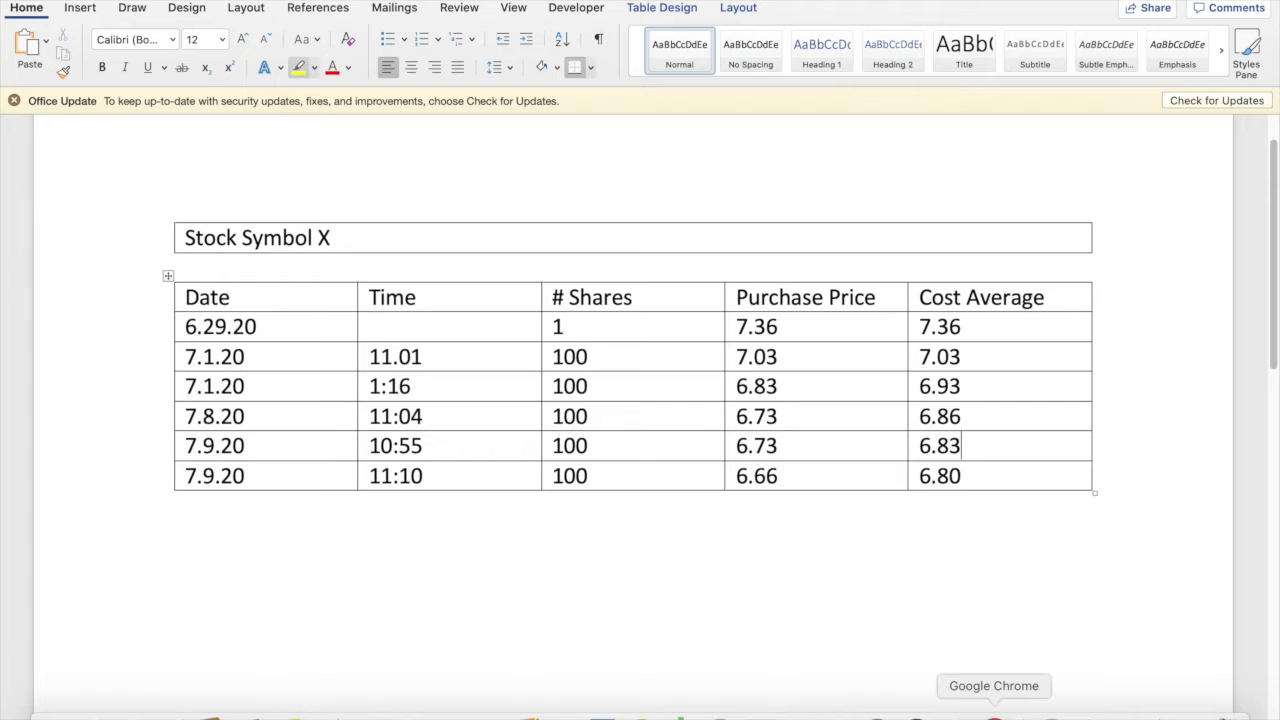
Switch to TradingView and bring the watchlist's X row into view, showing 501 shares averaging 6.80.
click(994, 712)
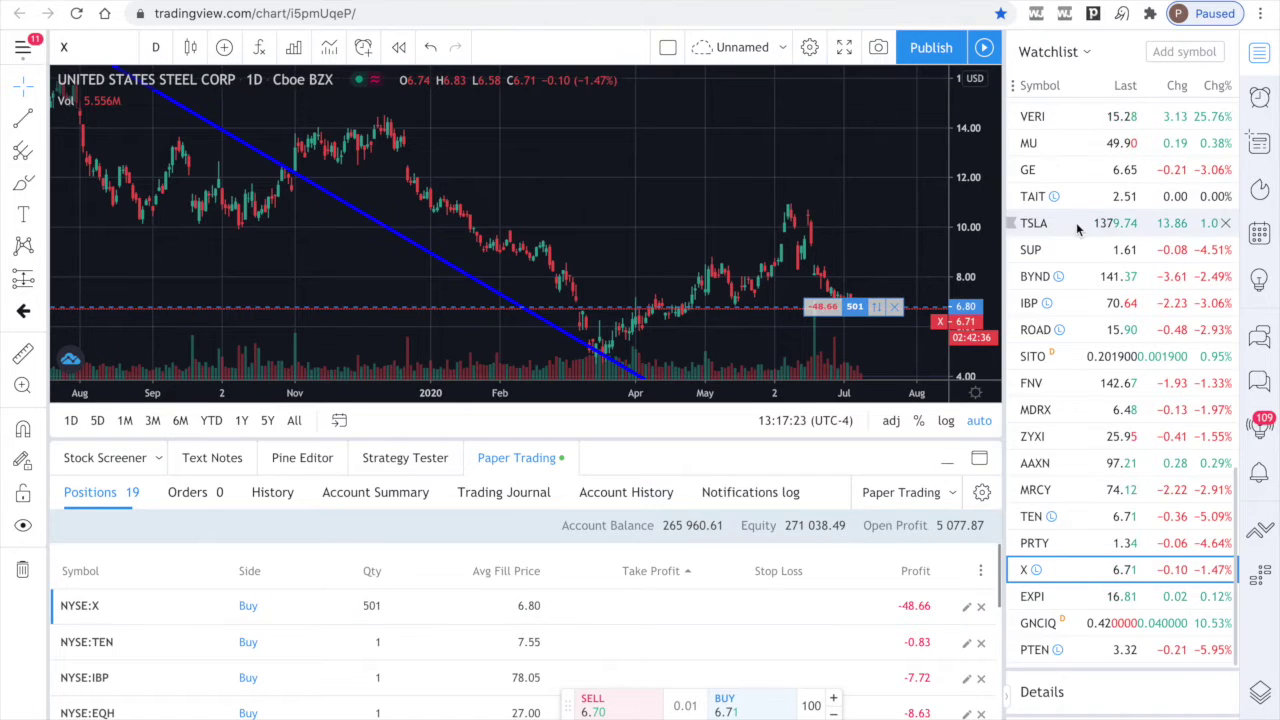
scroll(1078, 225, down, 10)
scroll(1078, 230, up, 3)
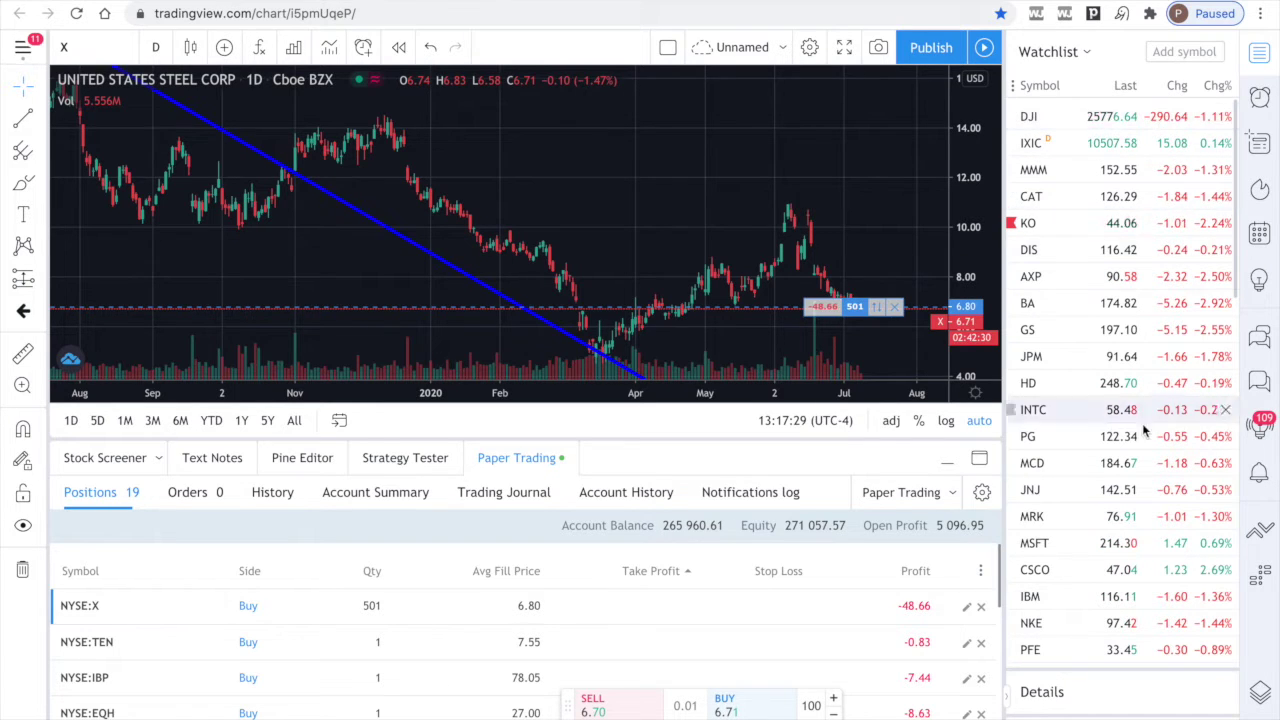
scroll(1142, 423, down, 10)
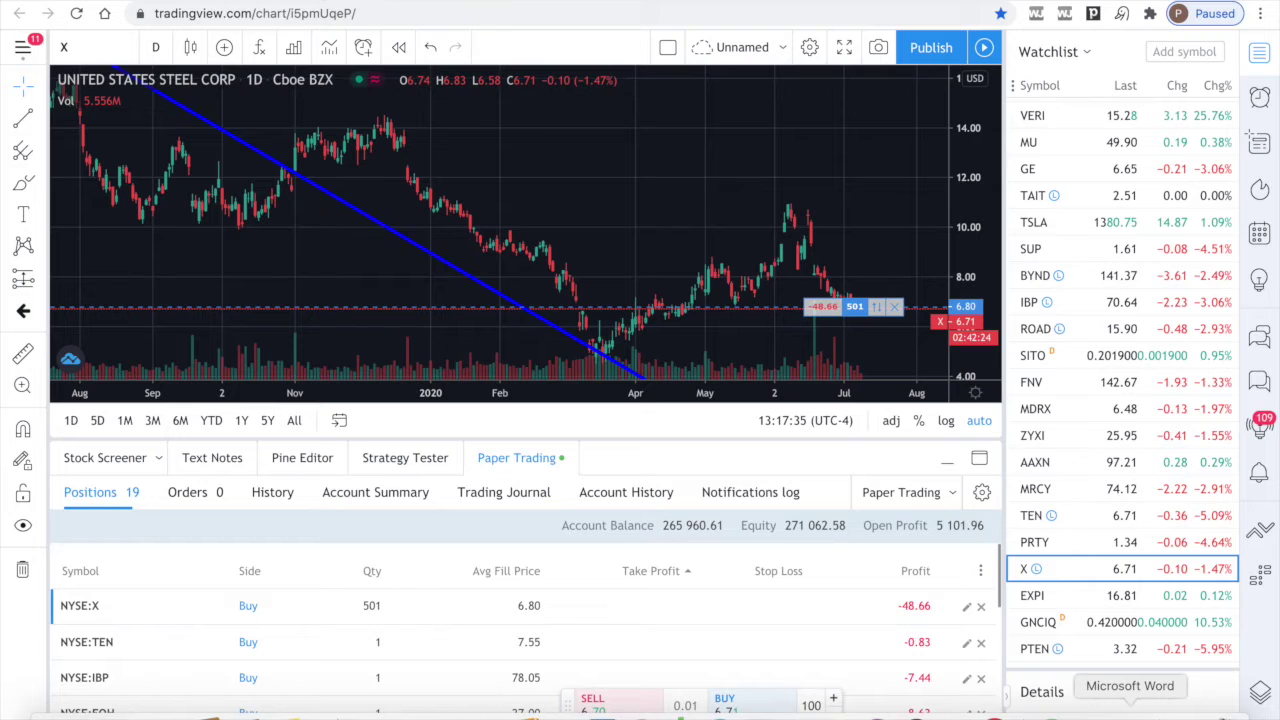
Bring the Word table of symbol X buys, averaging 6.80, back to the front.
click(1130, 710)
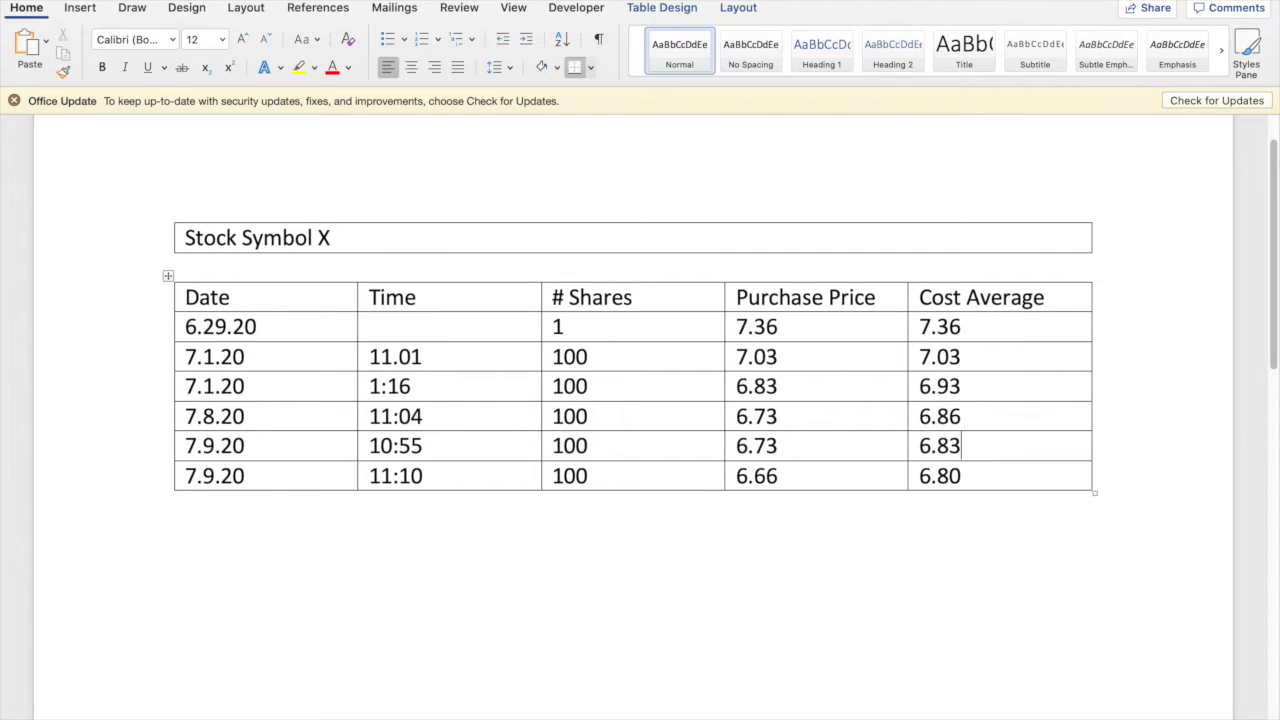
mouse_move(994, 714)
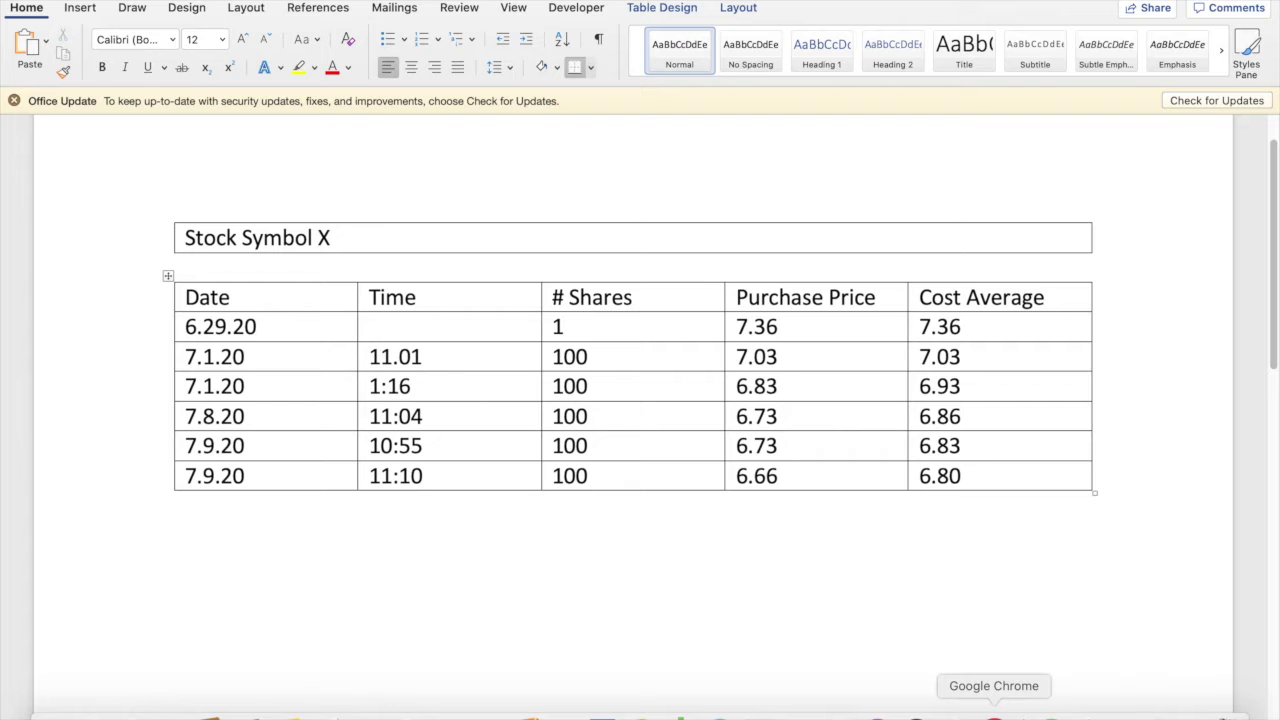
Return to TradingView's US Steel chart, where X holds 501 shares at 6.80, down 48.66.
click(994, 714)
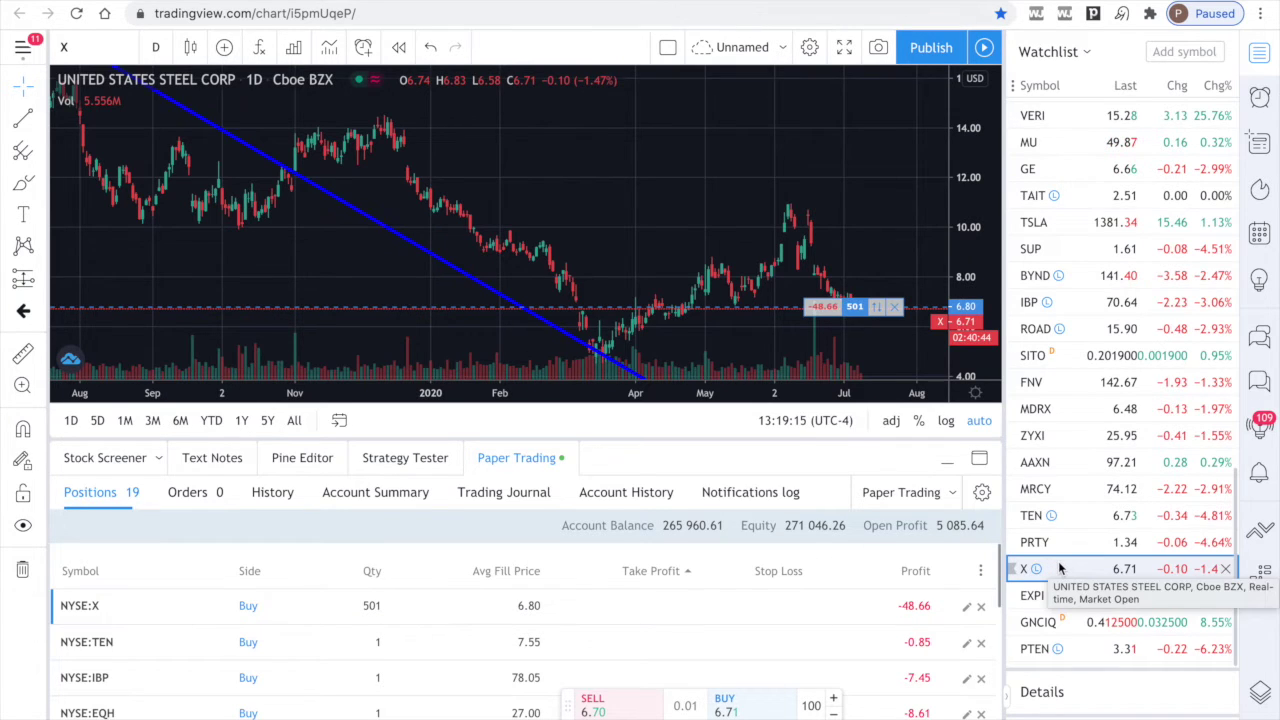
scroll(1048, 306, up, 10)
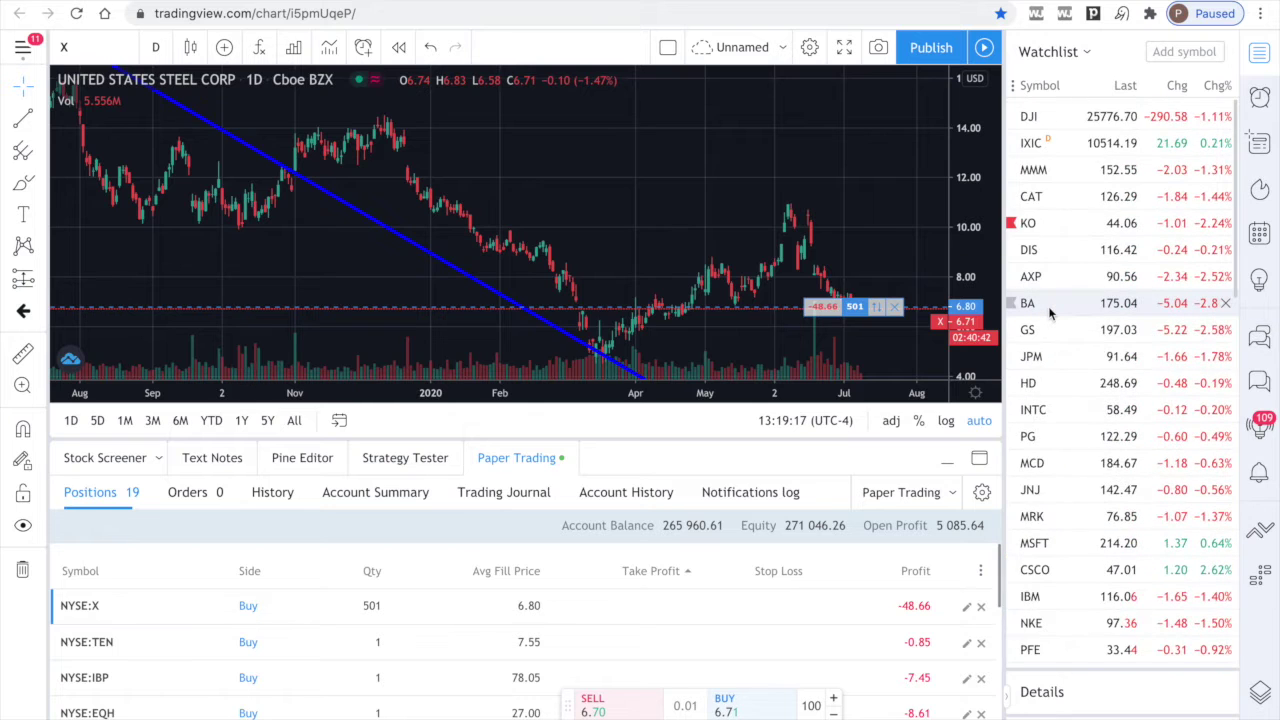
scroll(1049, 312, down, 5)
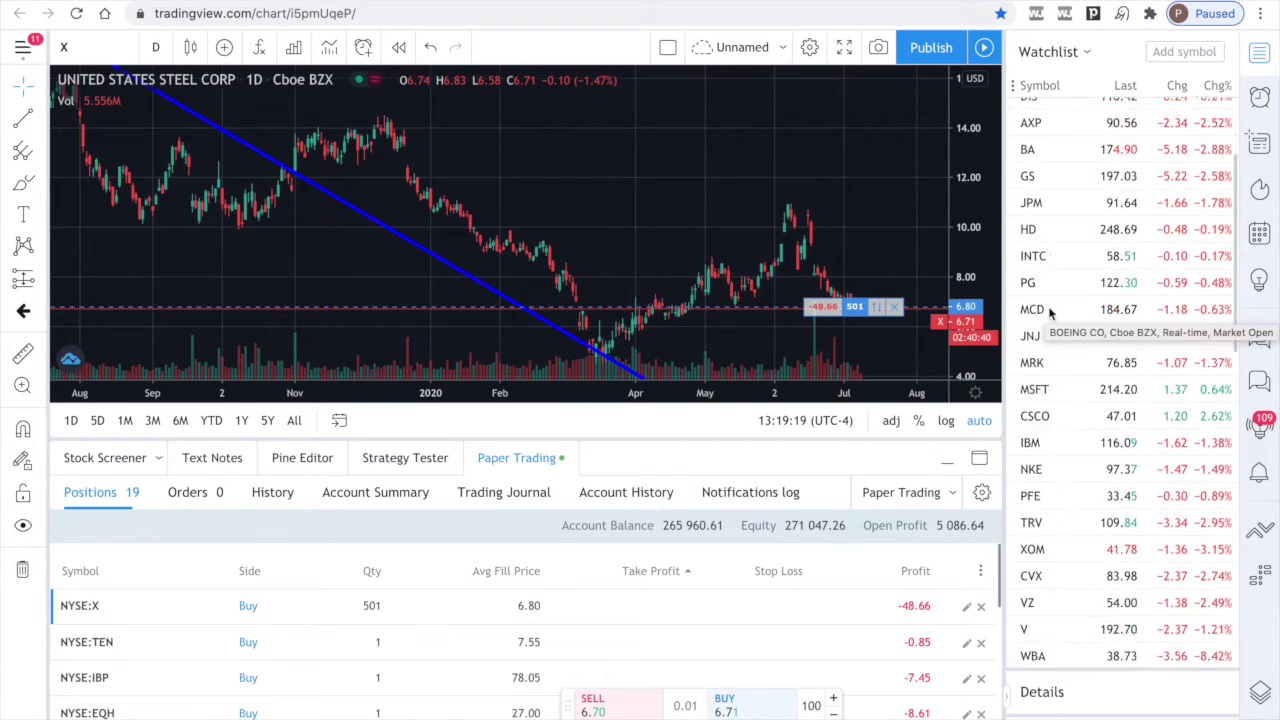
scroll(1049, 312, down, 5)
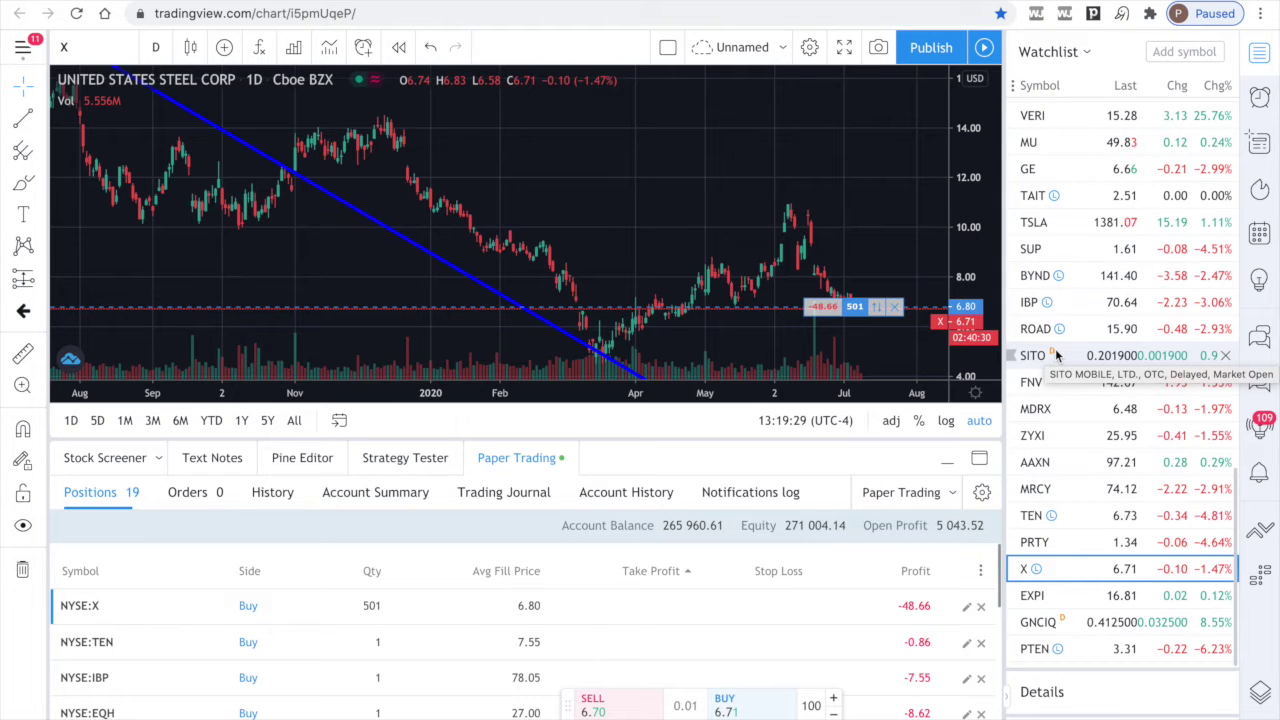
scroll(1057, 355, up, 15)
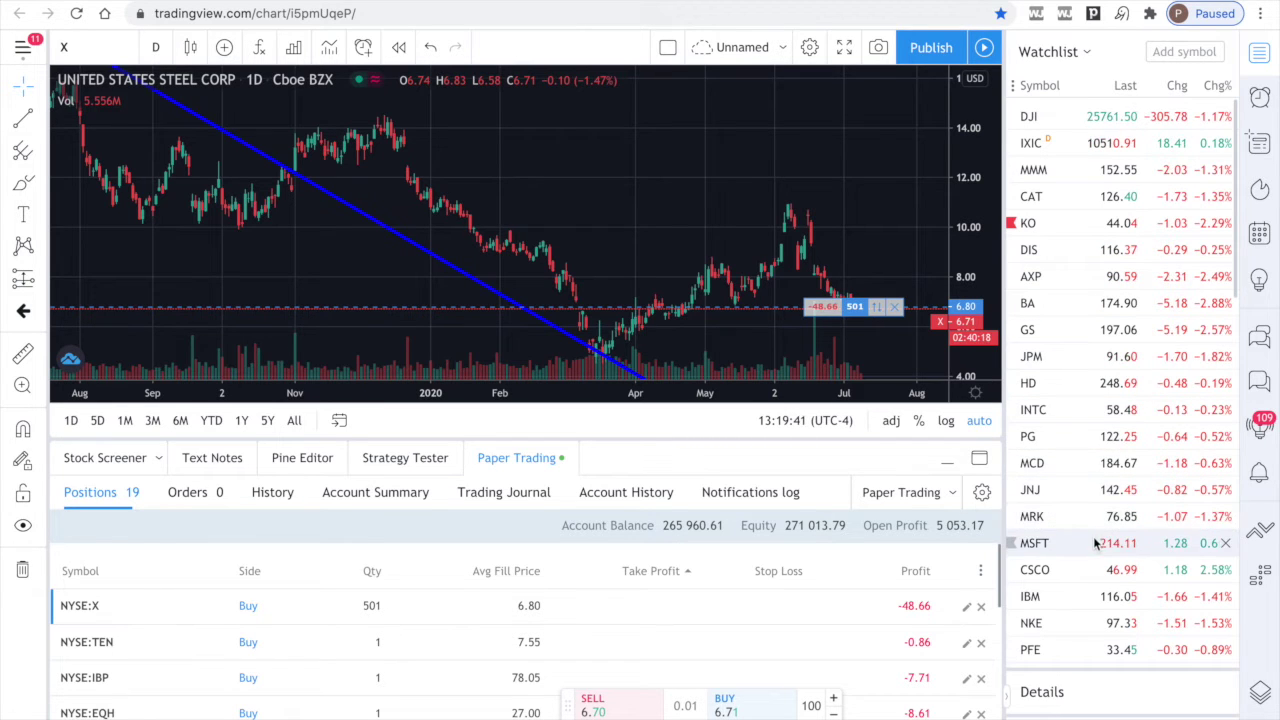
scroll(1093, 538, down, 2)
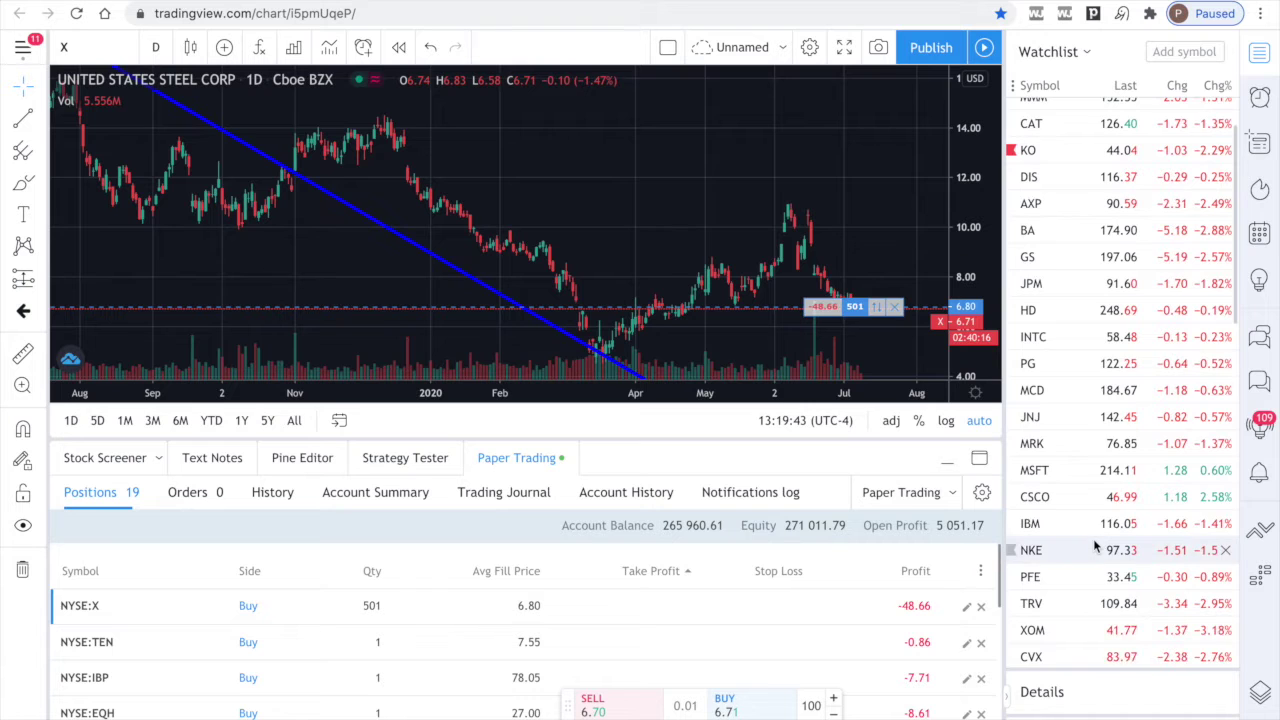
scroll(1094, 545, down, 5)
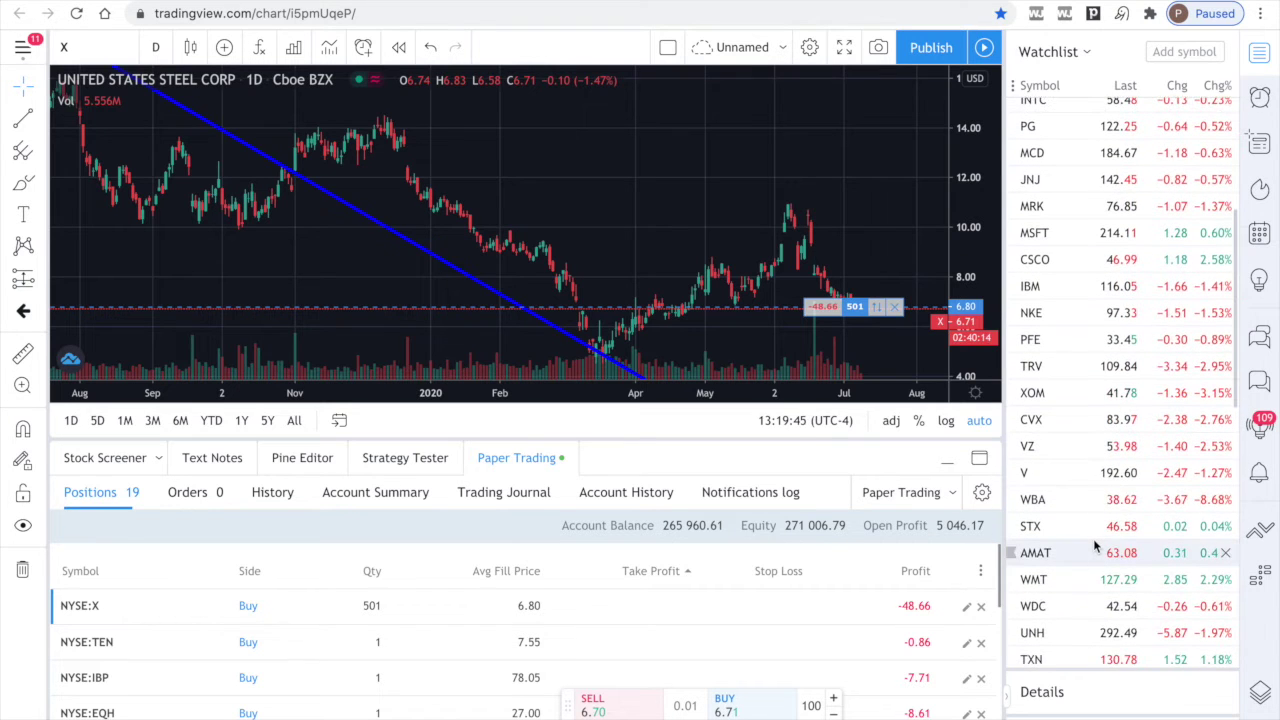
scroll(1095, 545, up, 6)
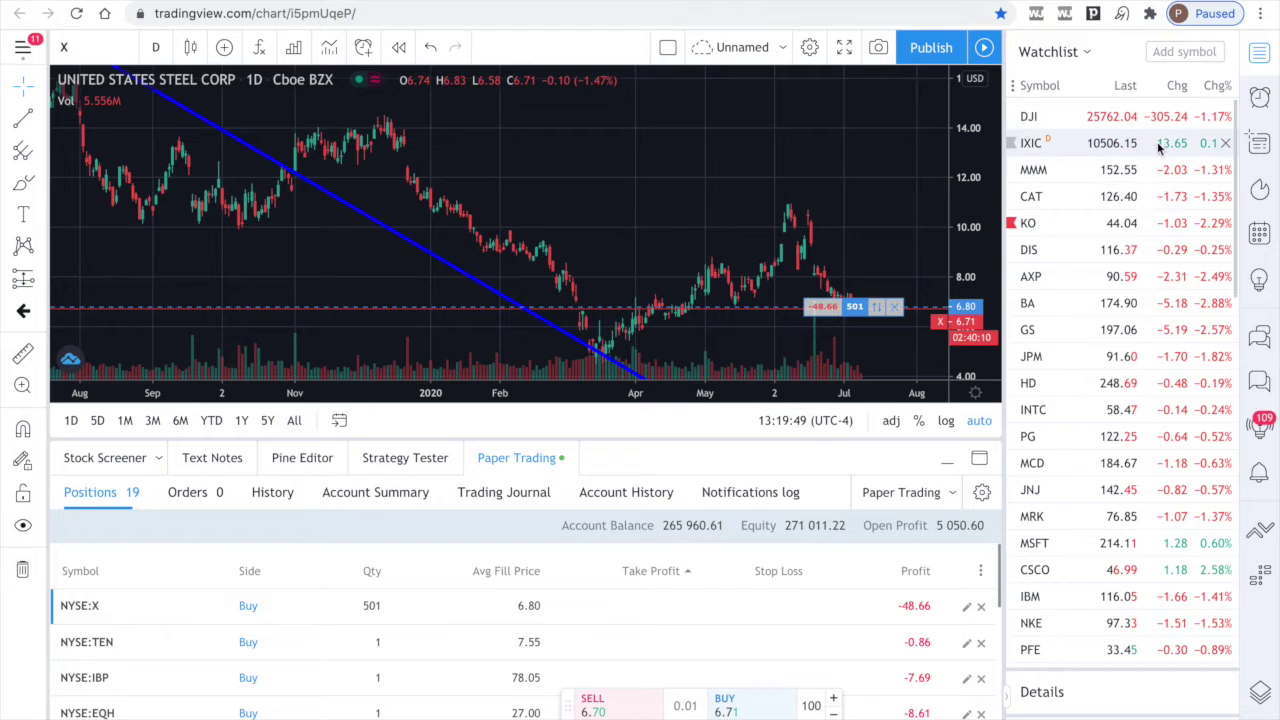
scroll(1140, 406, down, 5)
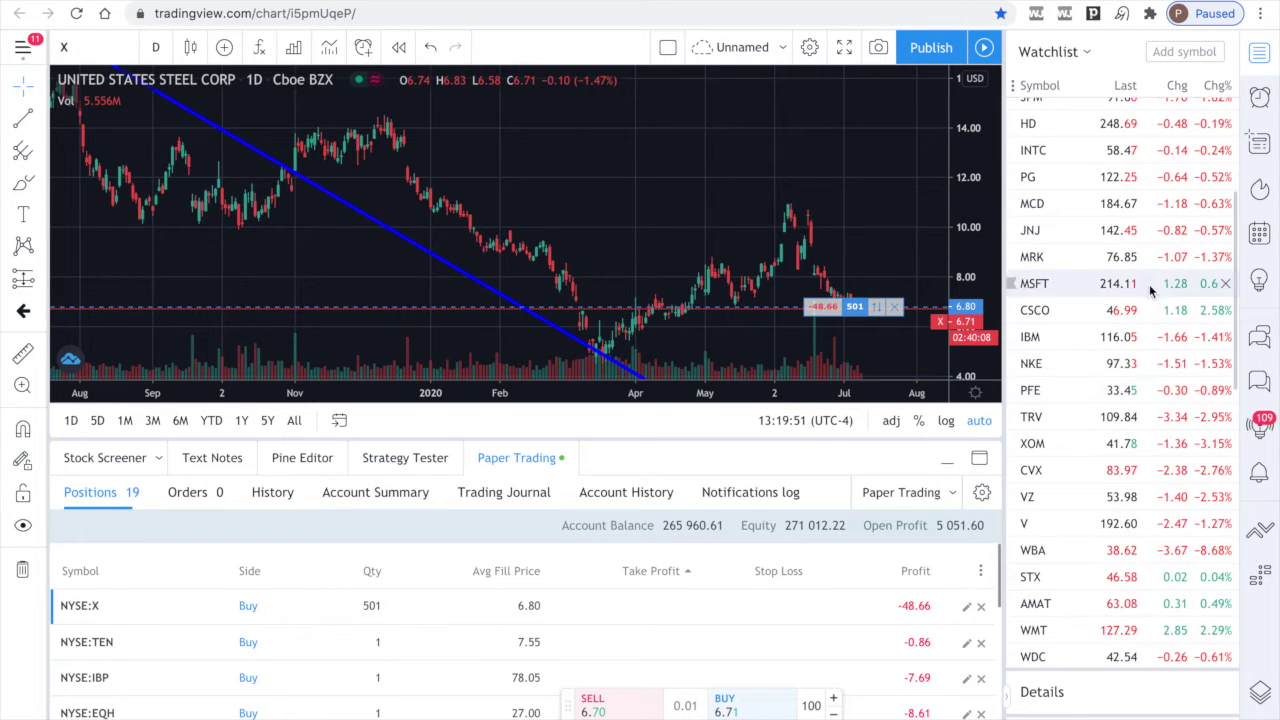
scroll(1090, 490, down, 3)
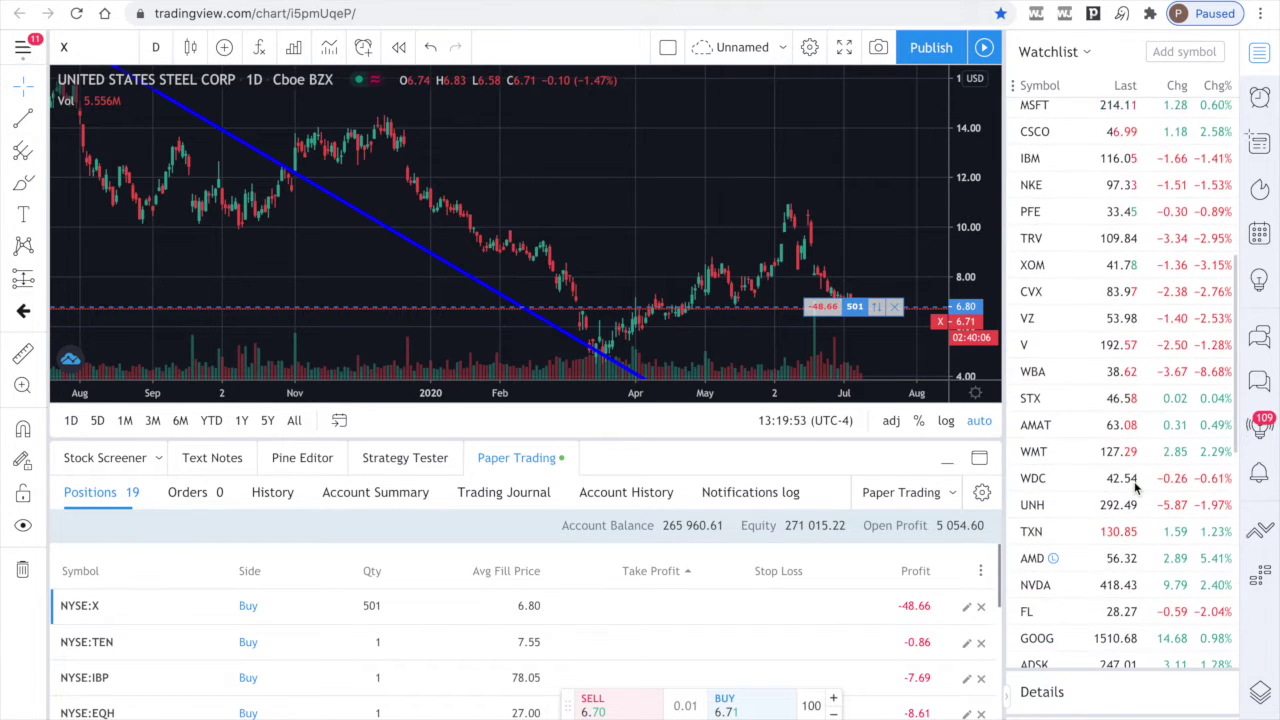
click(1038, 452)
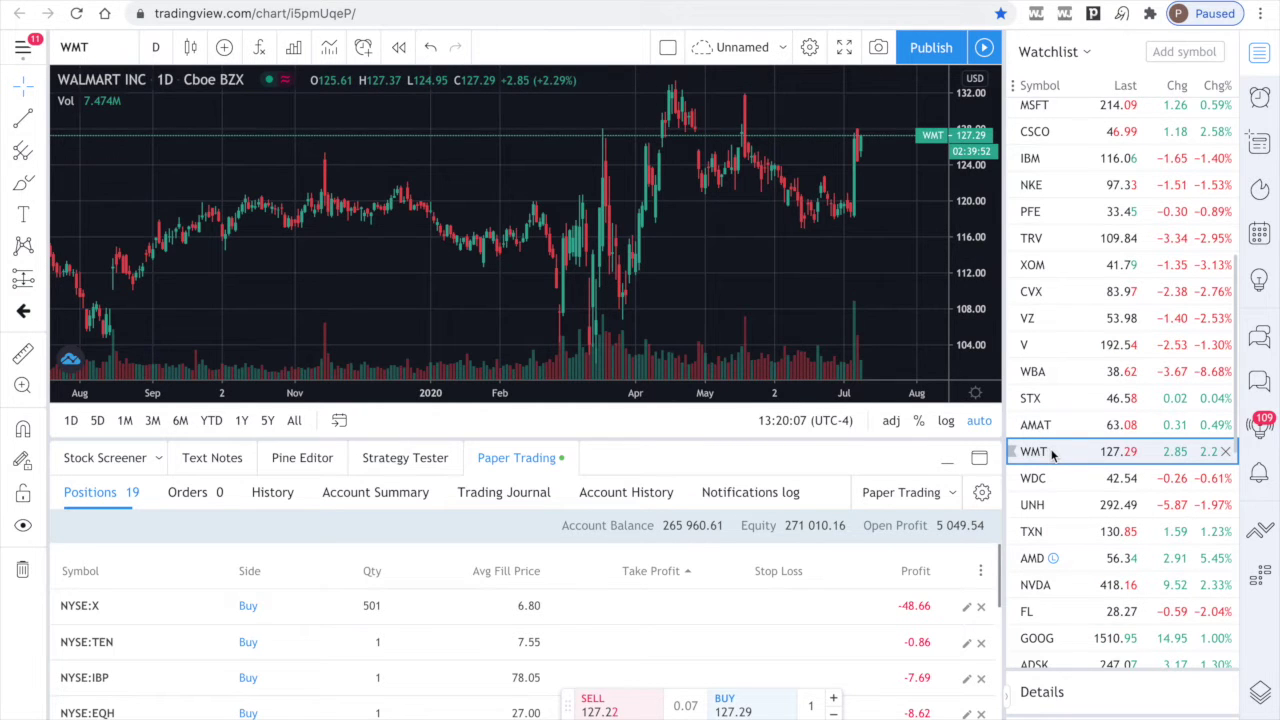
Scroll the watchlist up and down beside the Walmart (WMT) chart at 127.25.
scroll(1051, 455, up, 5)
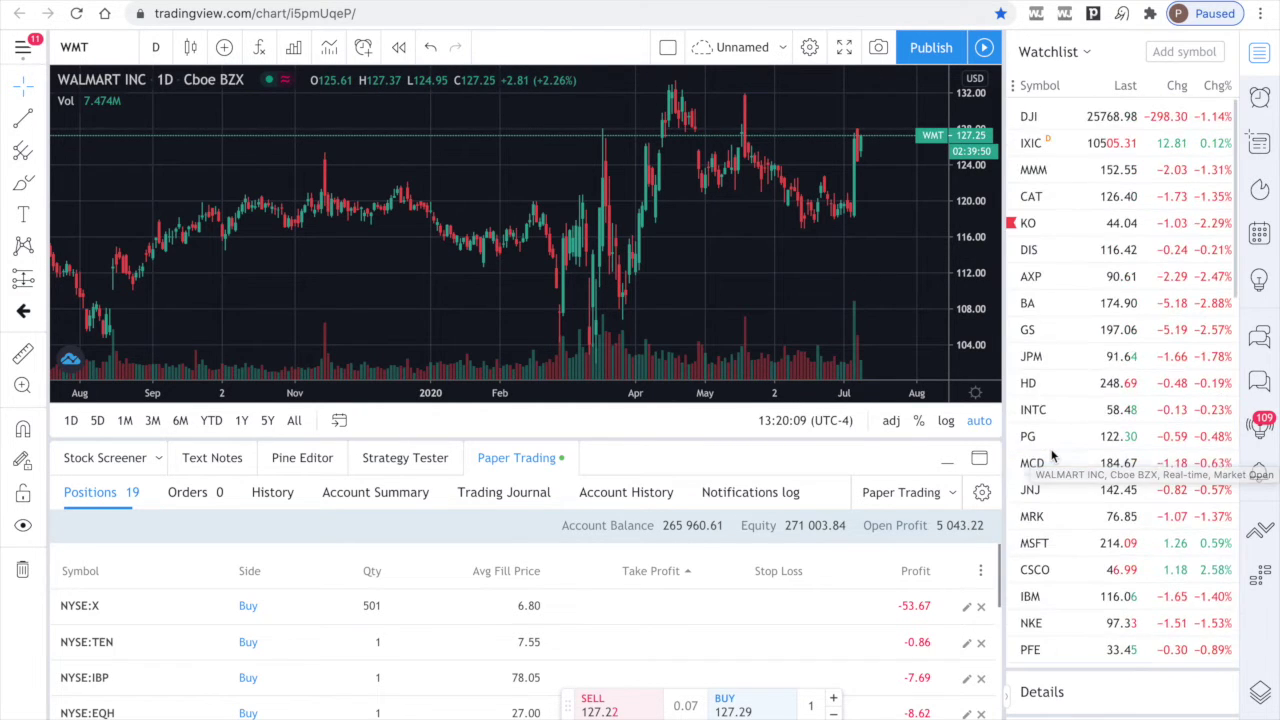
scroll(1051, 452, down, 6)
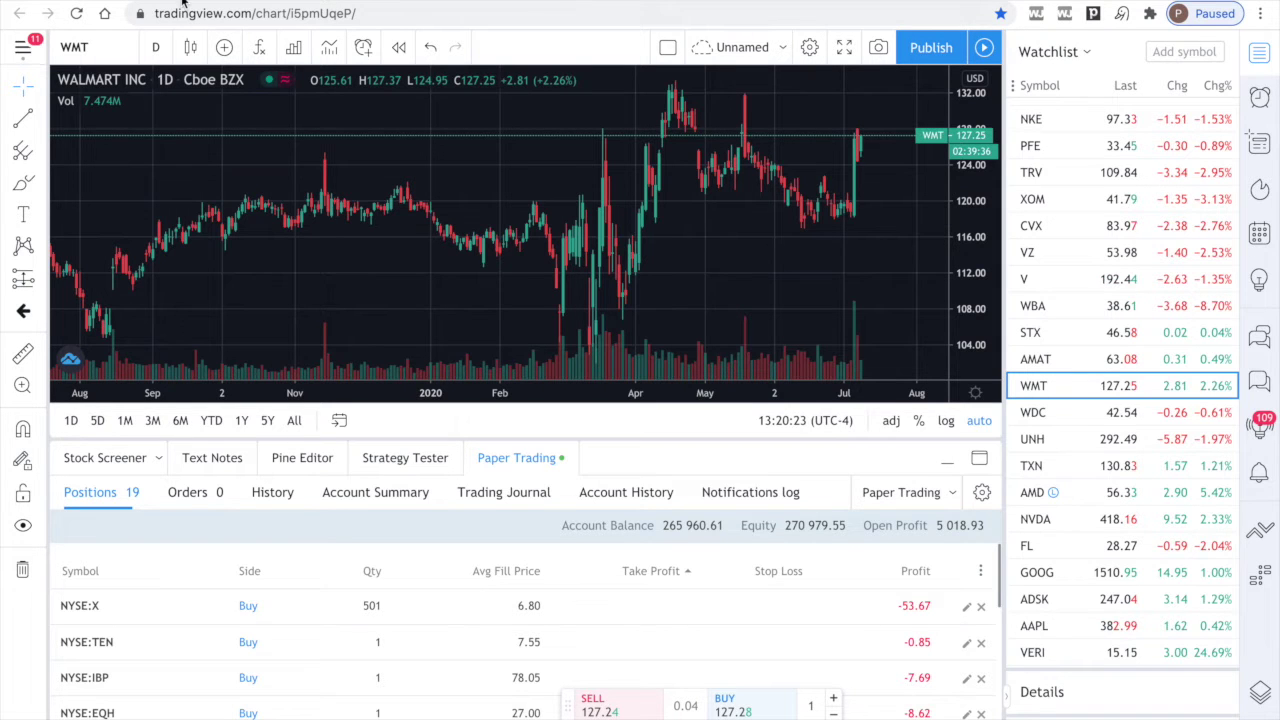
Reload TradingView despite unsaved changes and chart US Steel over 5 years.
click(78, 14)
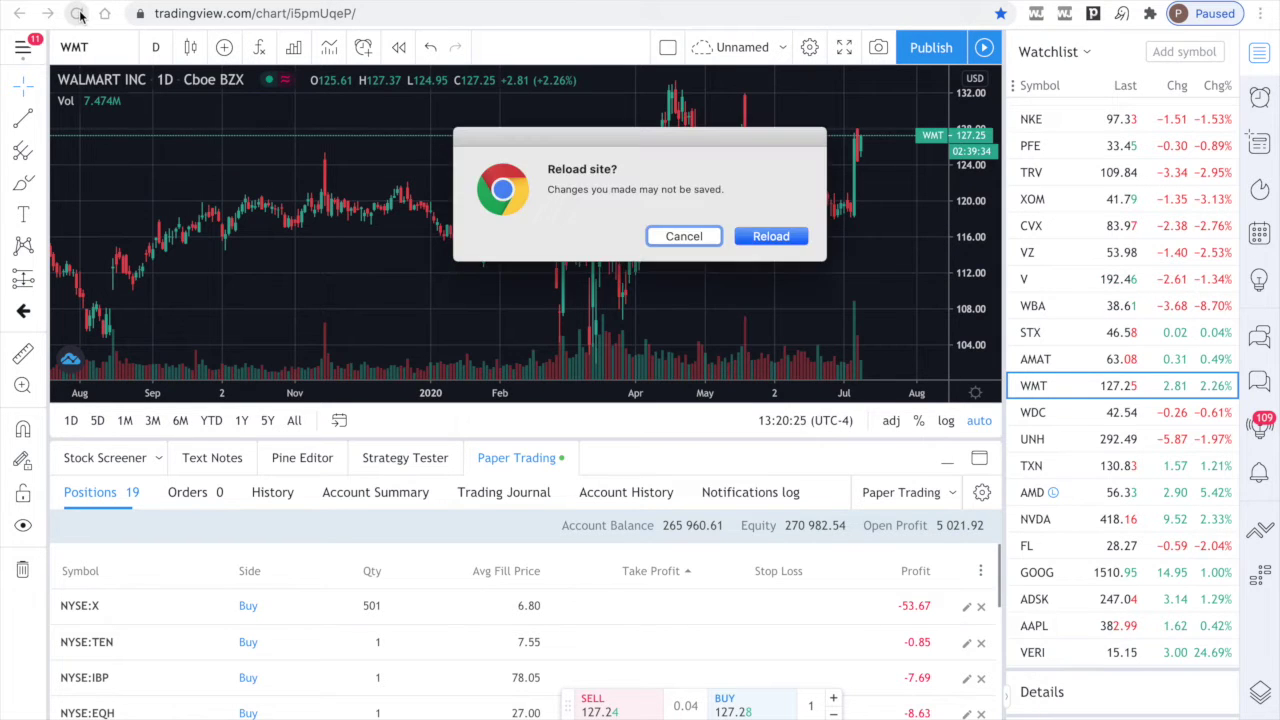
click(765, 240)
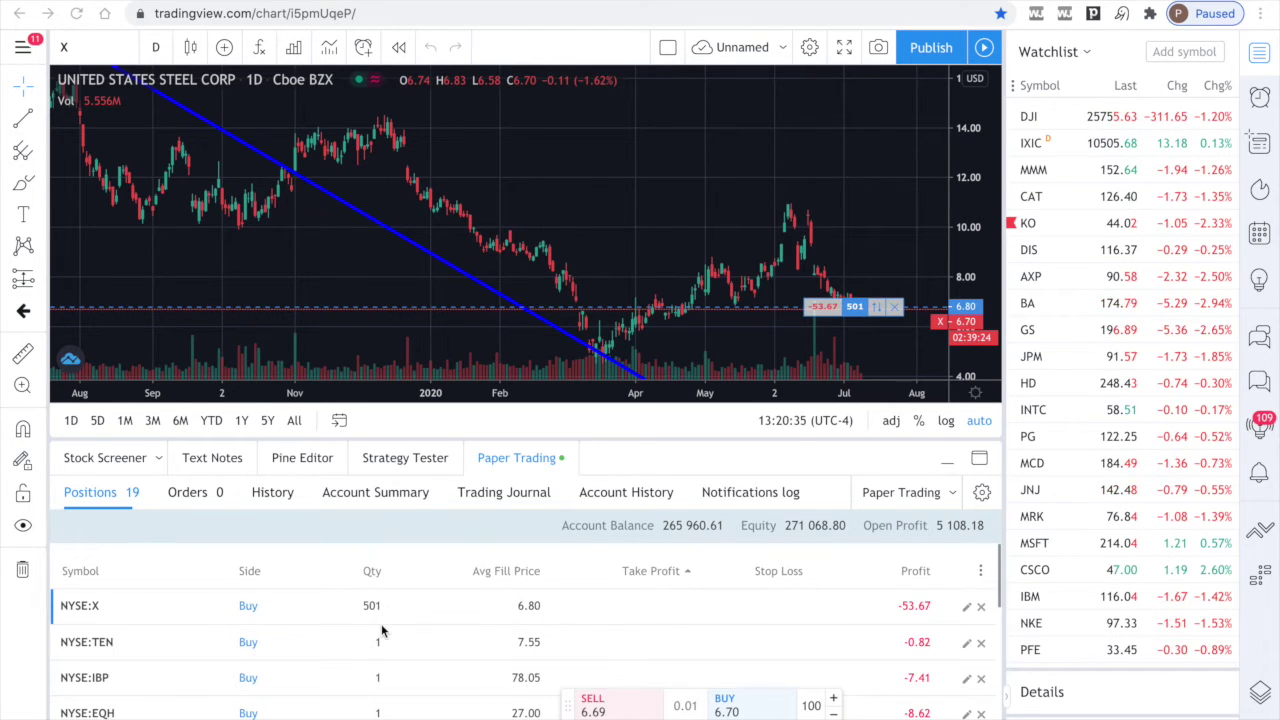
click(267, 421)
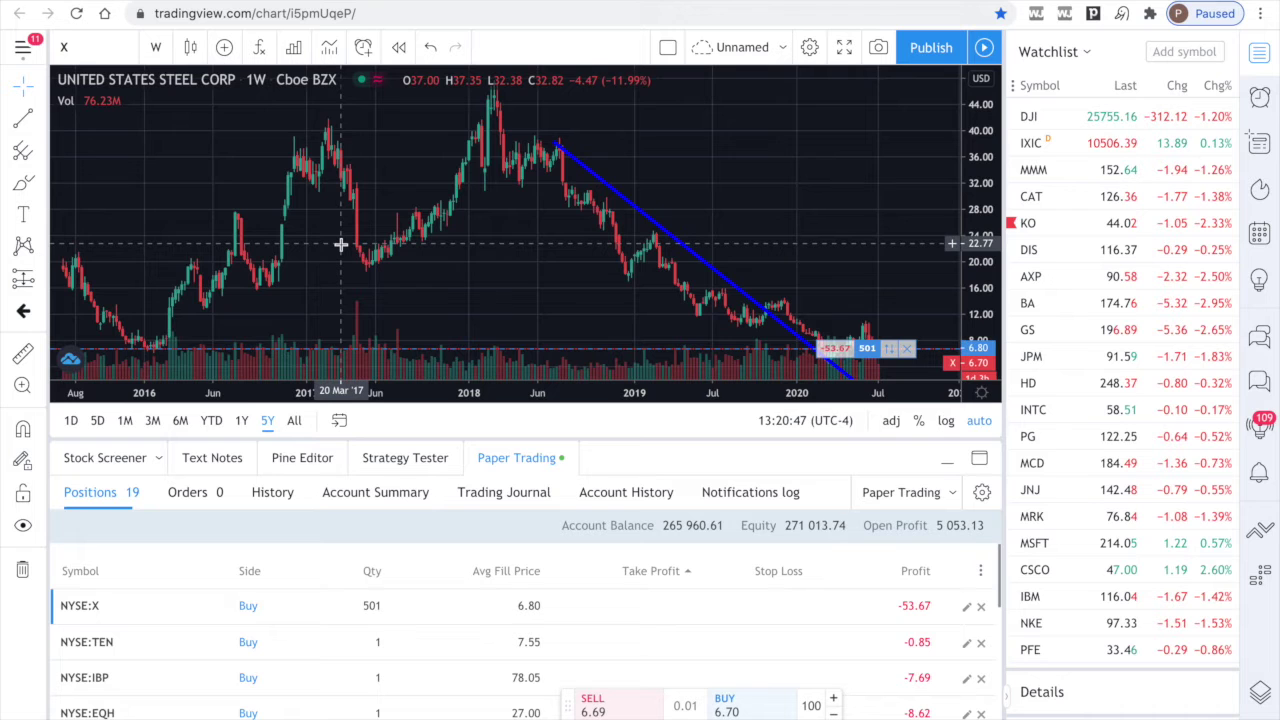
scroll(1069, 375, down, 5)
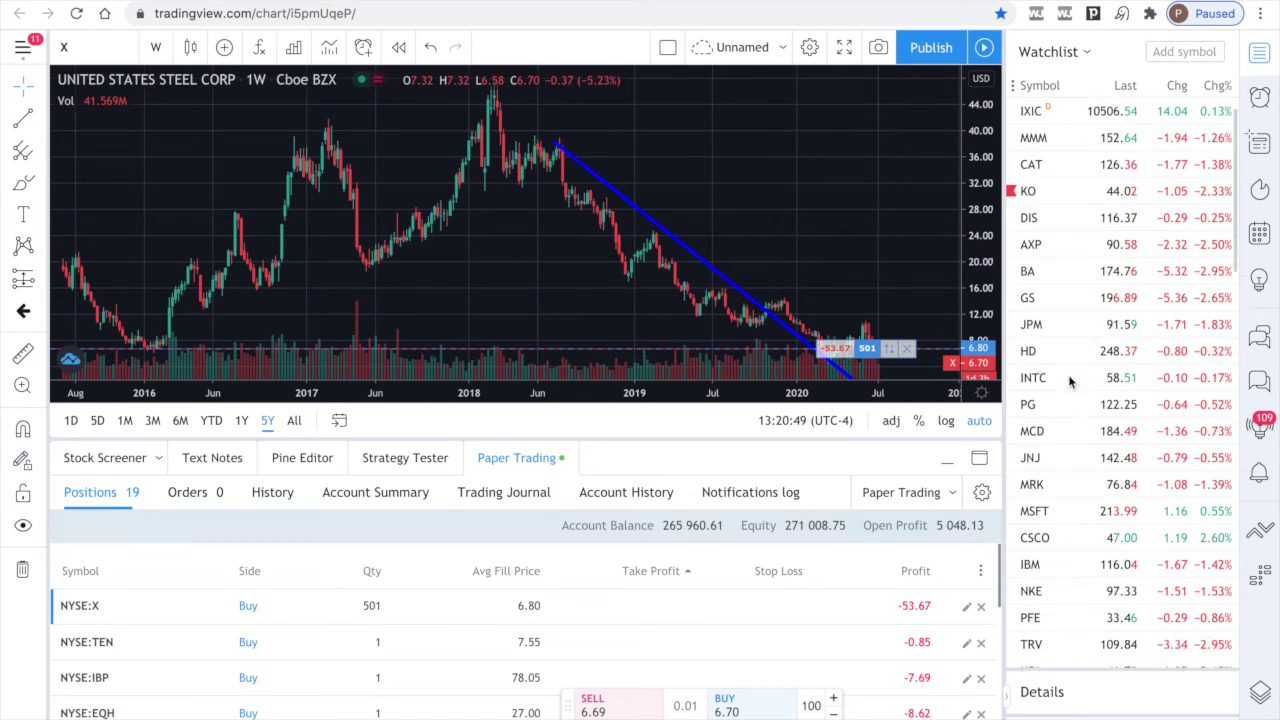
scroll(1069, 380, down, 2)
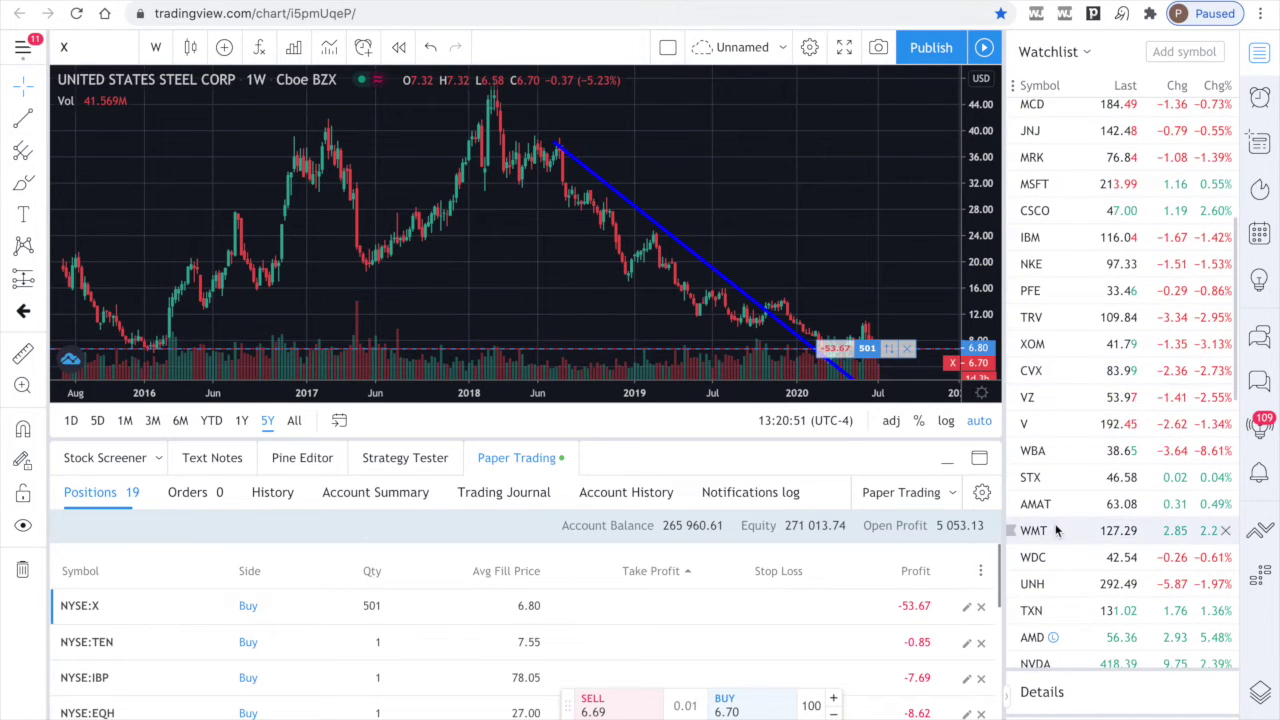
click(1048, 532)
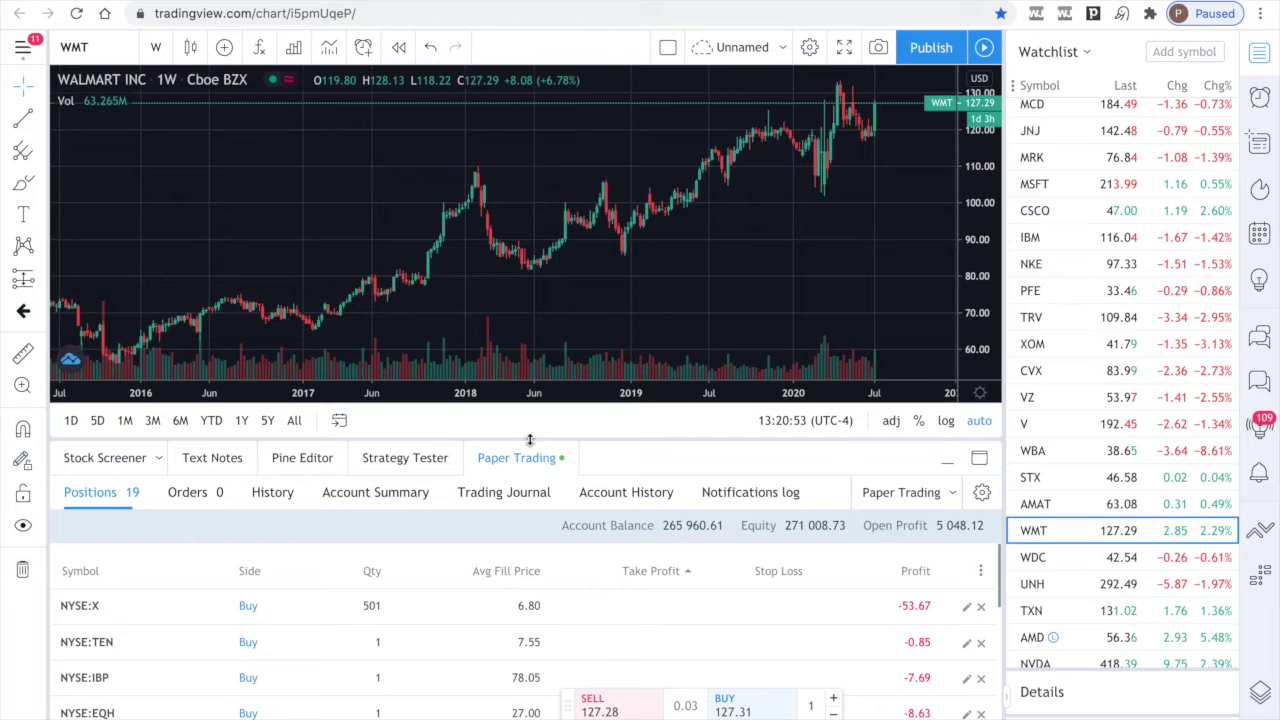
click(267, 421)
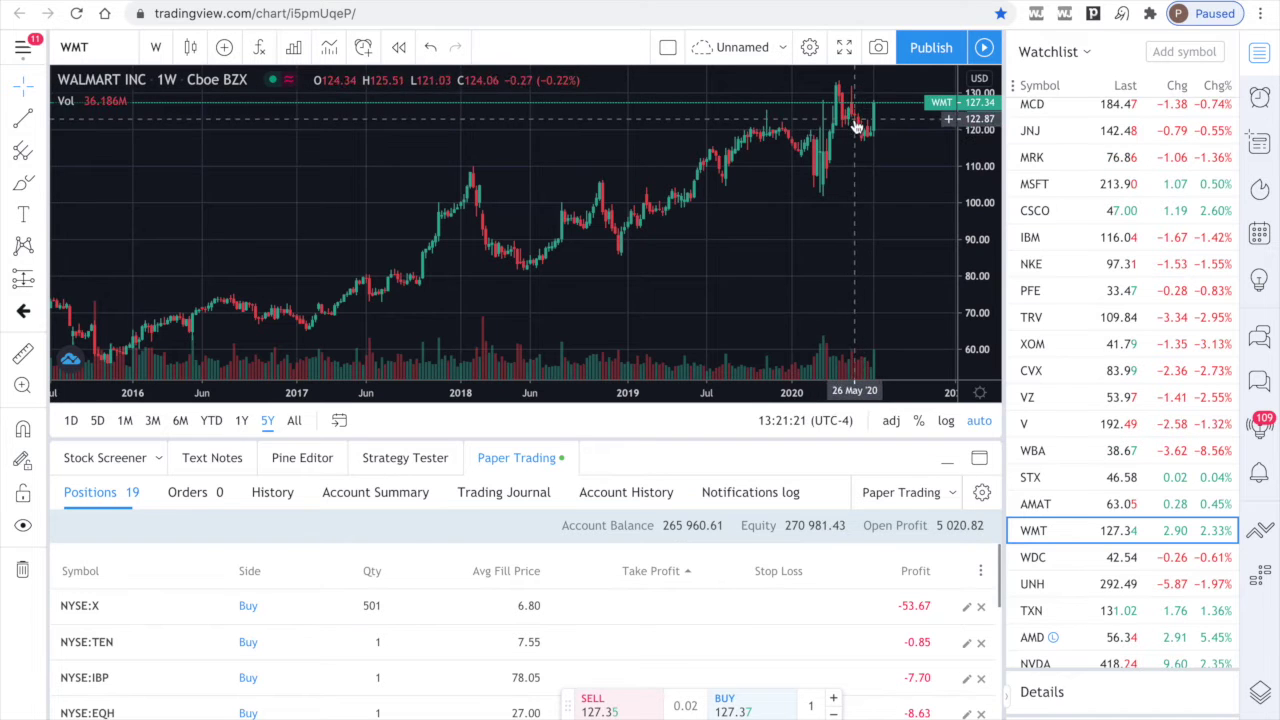
scroll(1089, 185, up, 5)
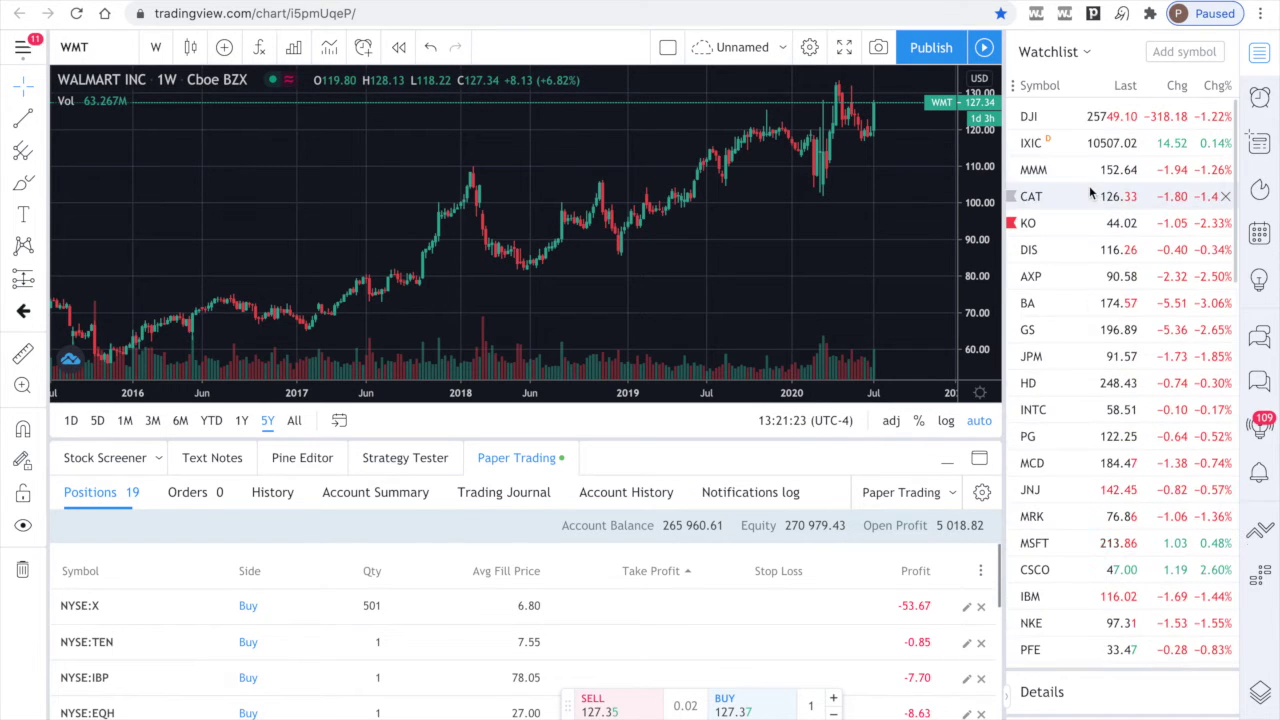
Chart the Dow Jones Industrial Average (DJI), closing the TradeStation ad and upgrade notice.
click(1035, 120)
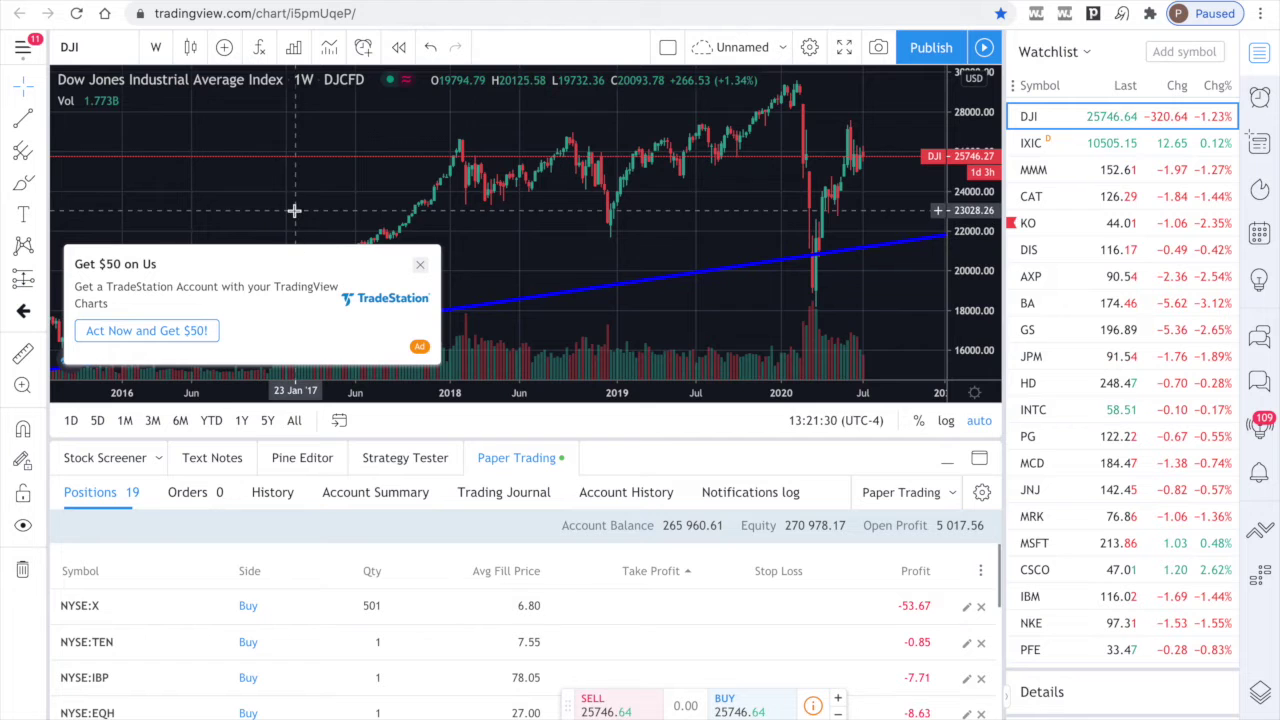
click(420, 273)
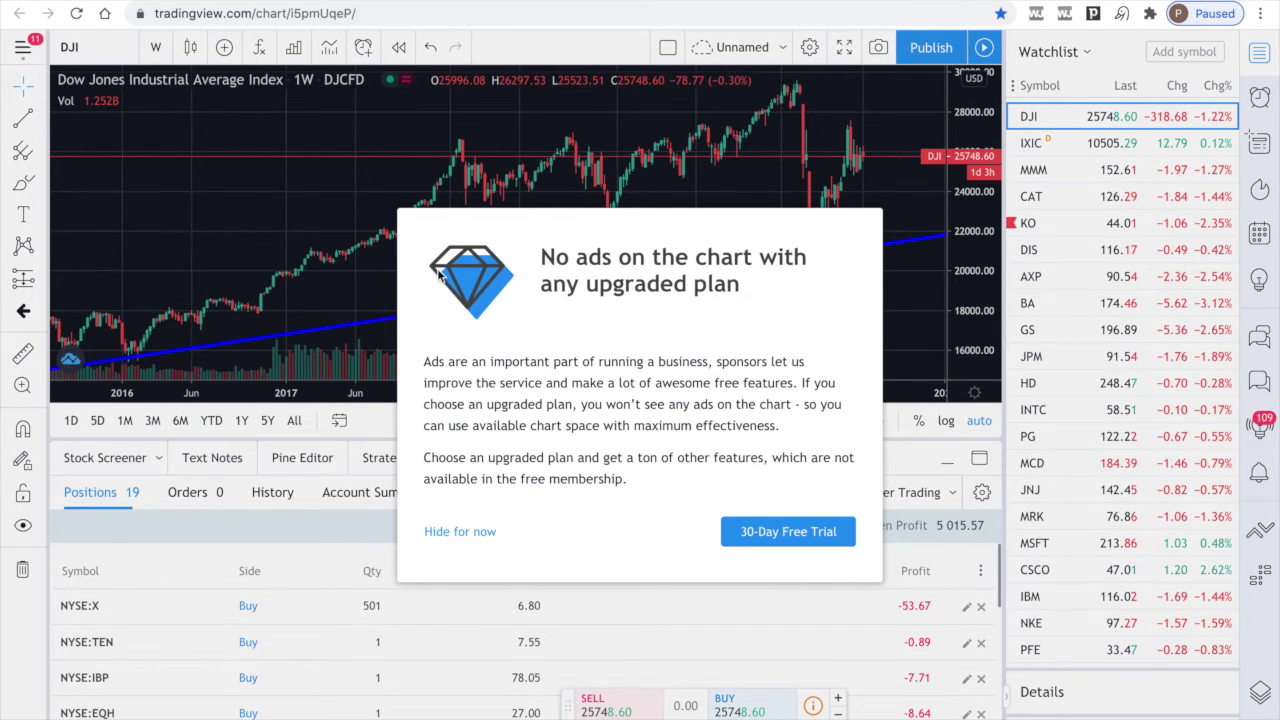
click(487, 533)
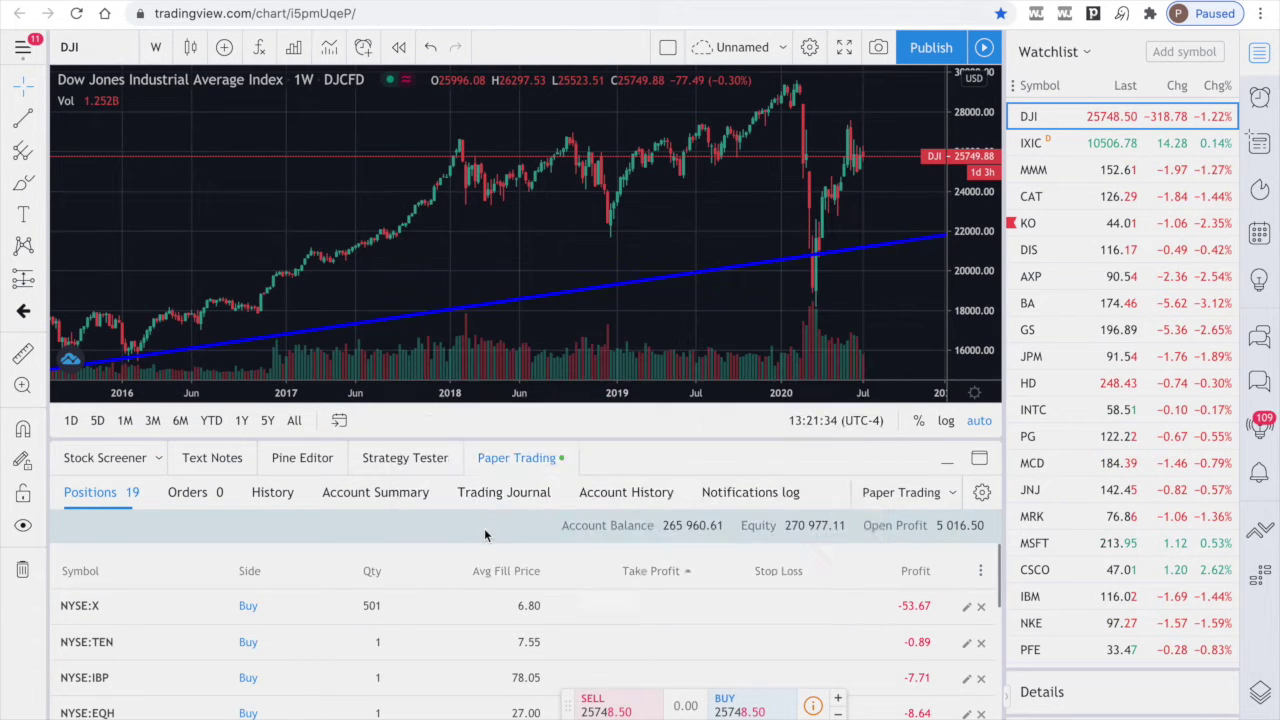
Add Walmart Inc (NYSE: WMT) as a comparison line on the Dow Jones chart.
click(225, 47)
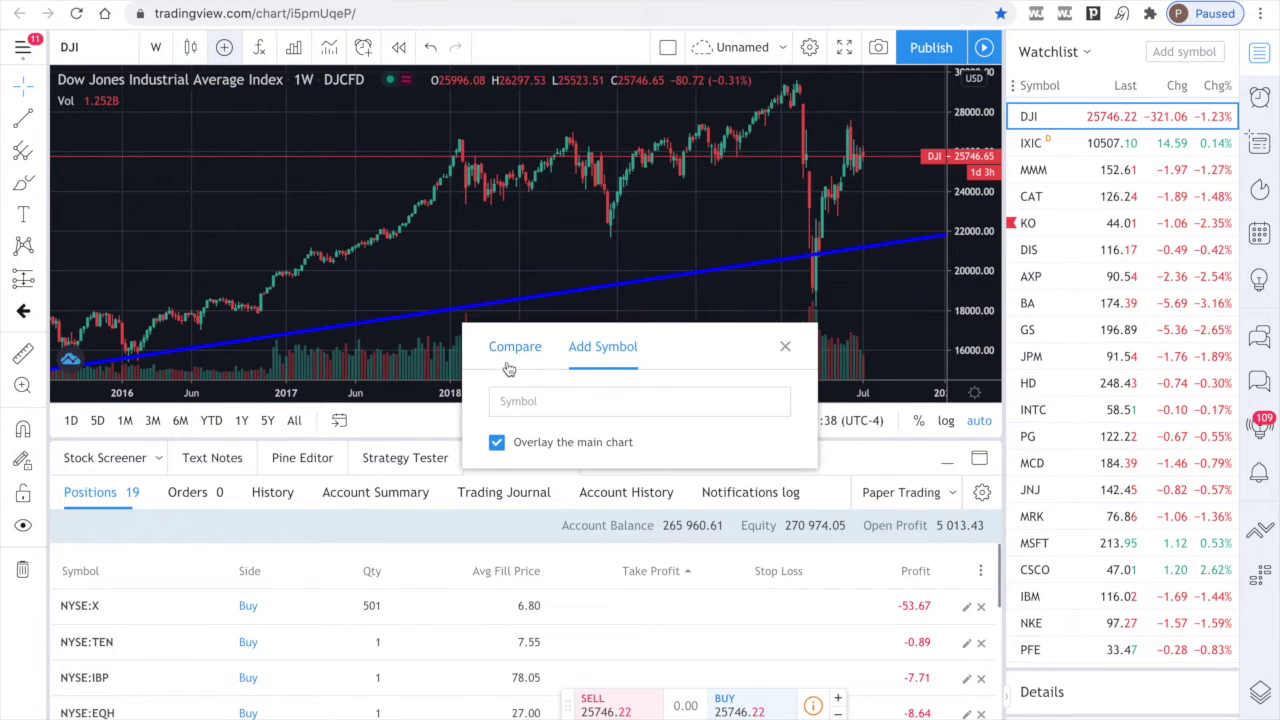
click(518, 400)
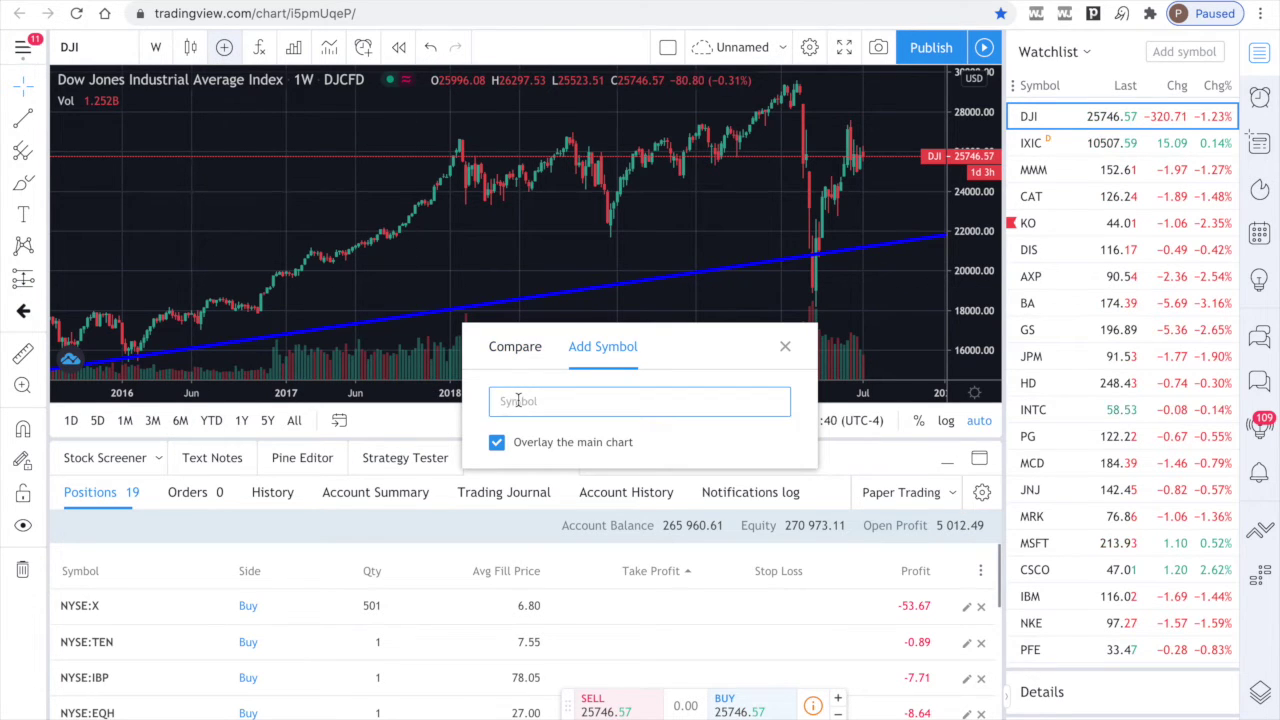
text(WMT)
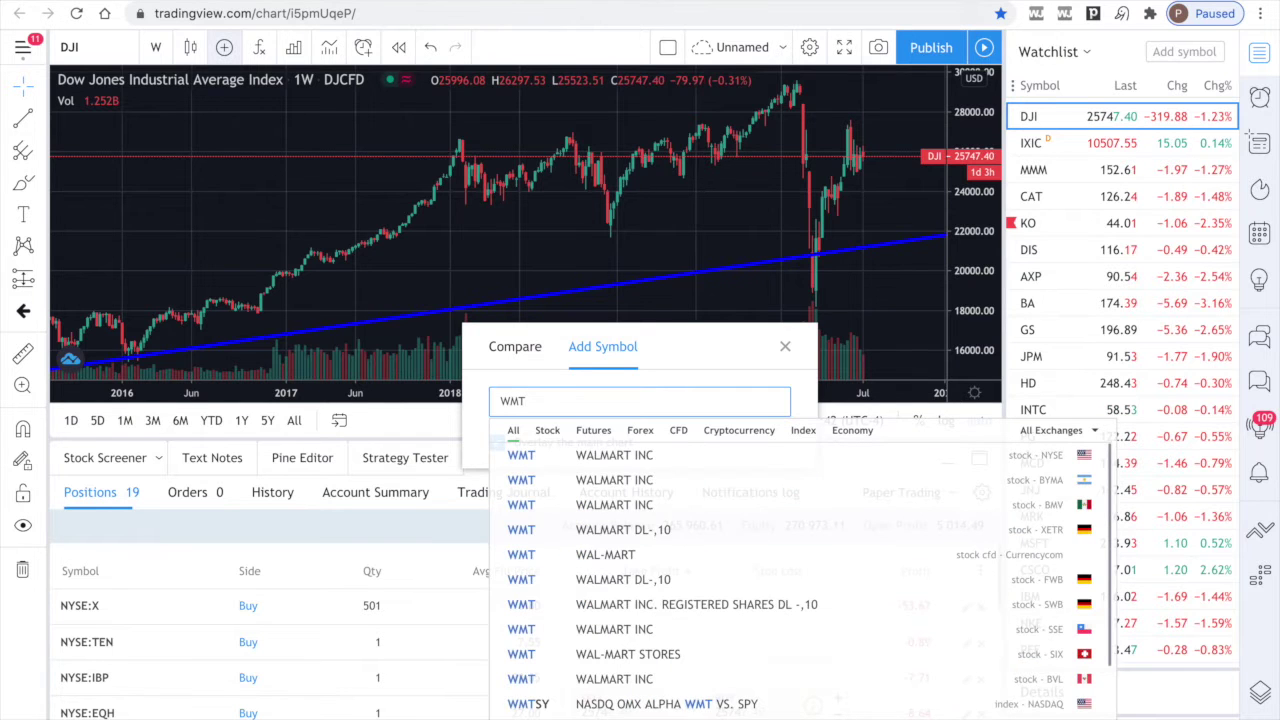
click(524, 456)
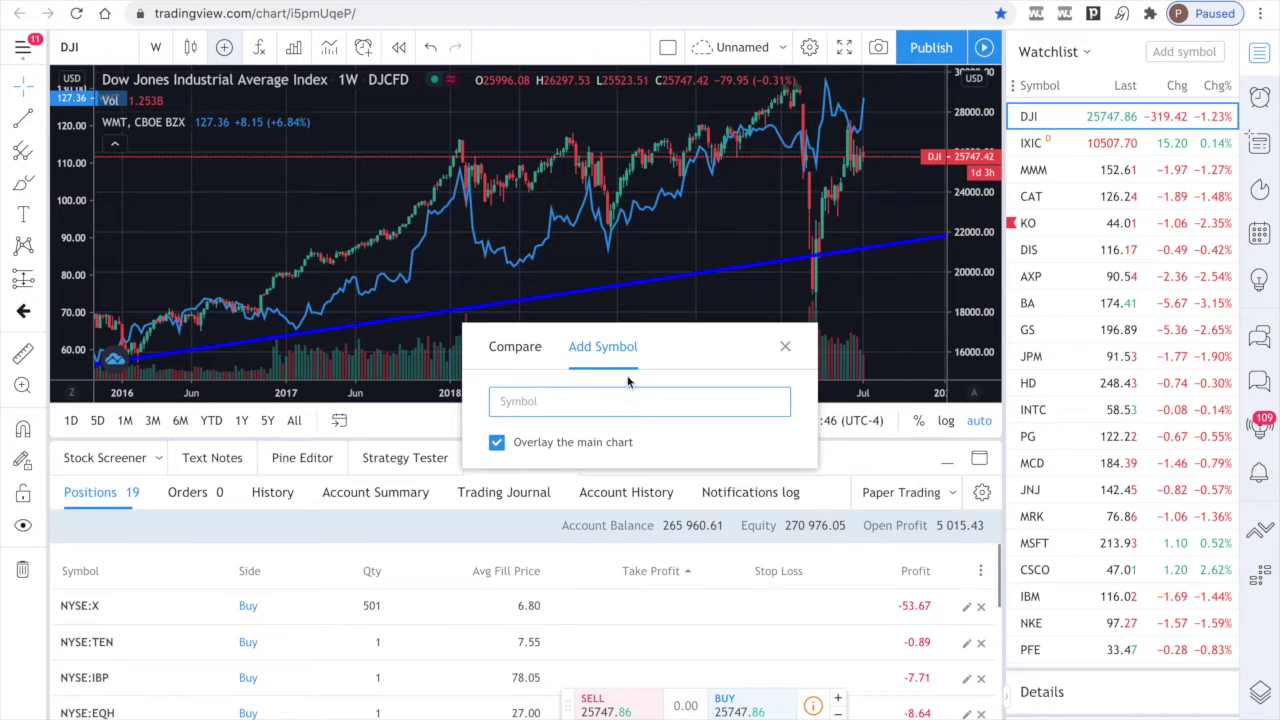
click(785, 346)
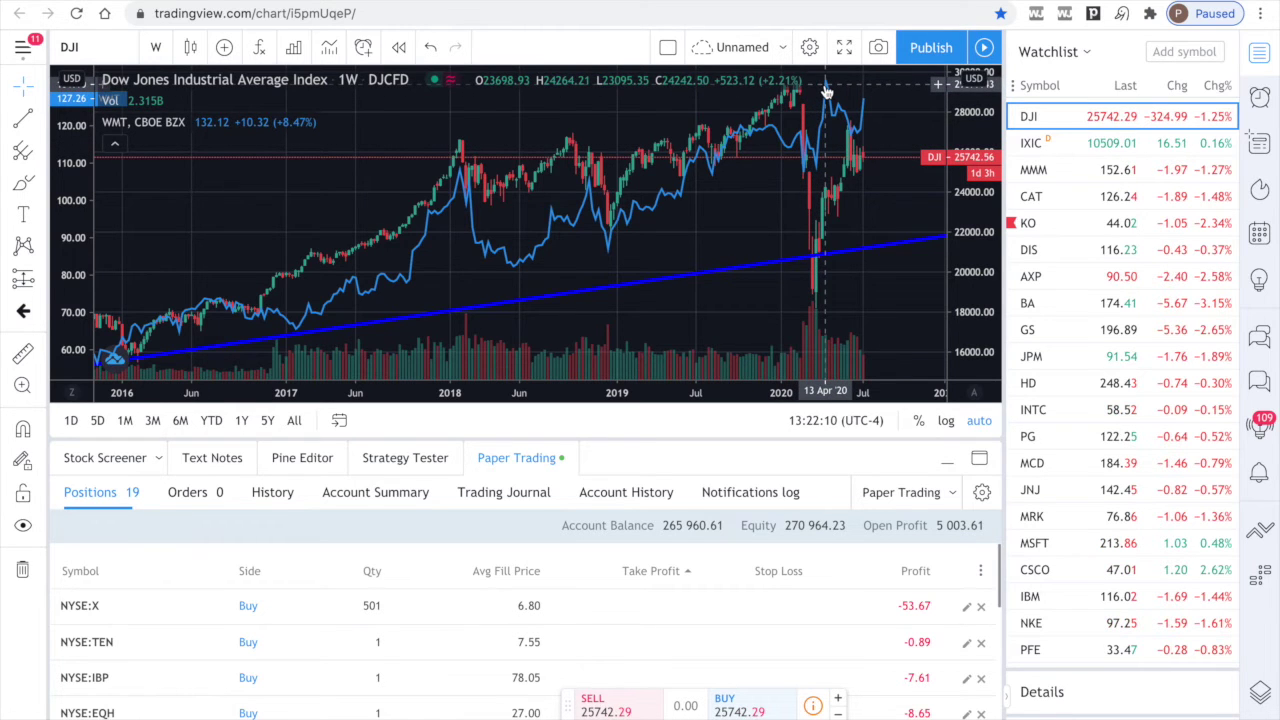
Zoom in on the Dow Jones weekly chart with the WMT line to cover about 2017–2020.
scroll(826, 92, up, 2)
scroll(826, 92, up, 1)
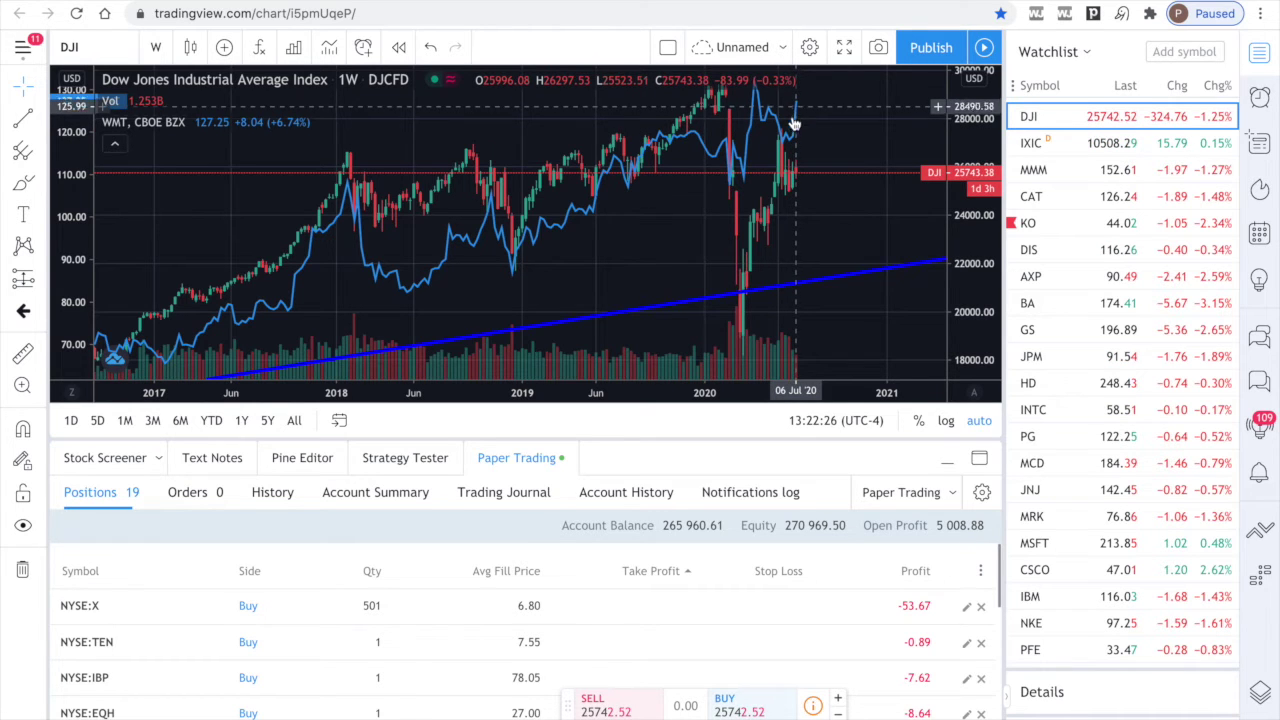
Step the chart range through 1 day and 1 month to the last six months.
click(71, 421)
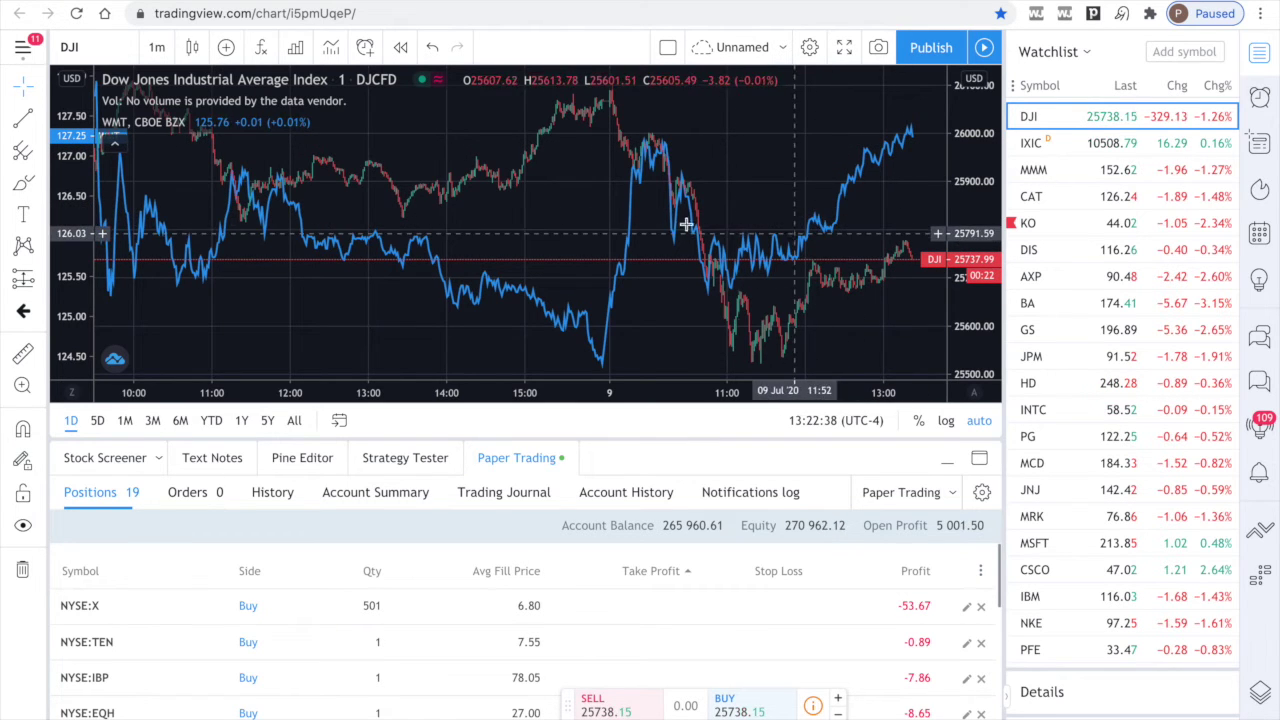
click(125, 421)
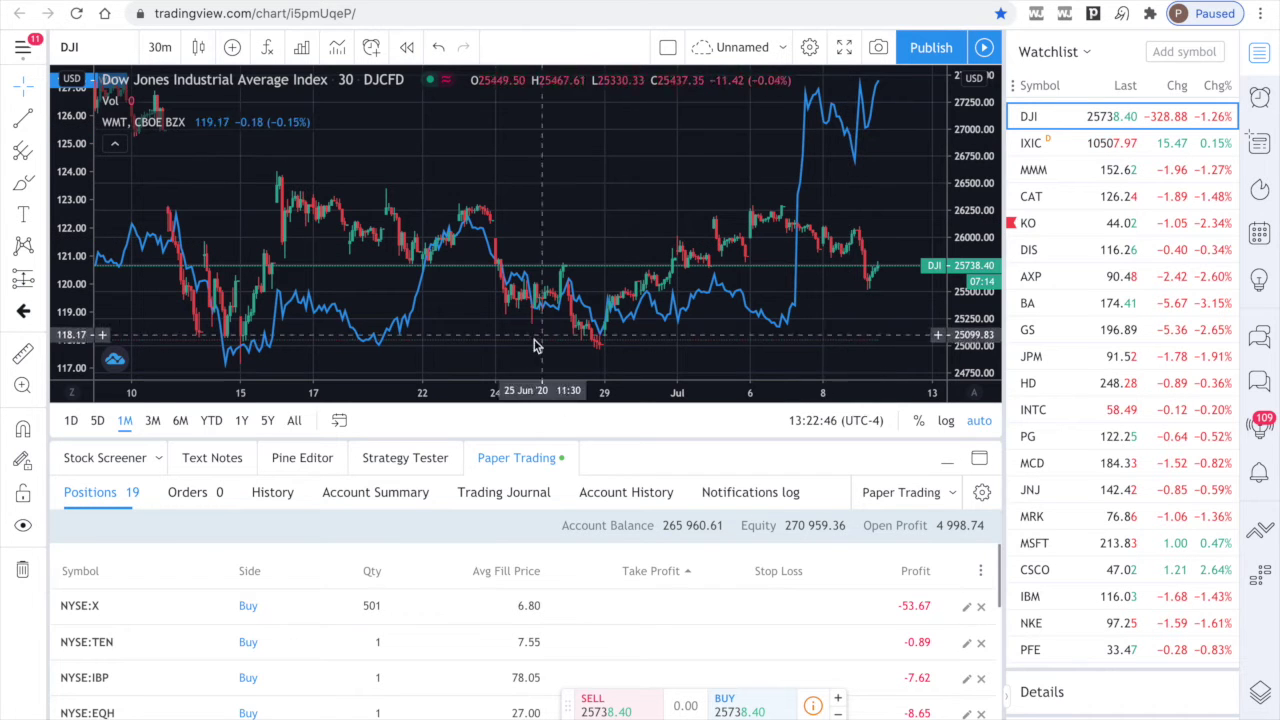
click(180, 421)
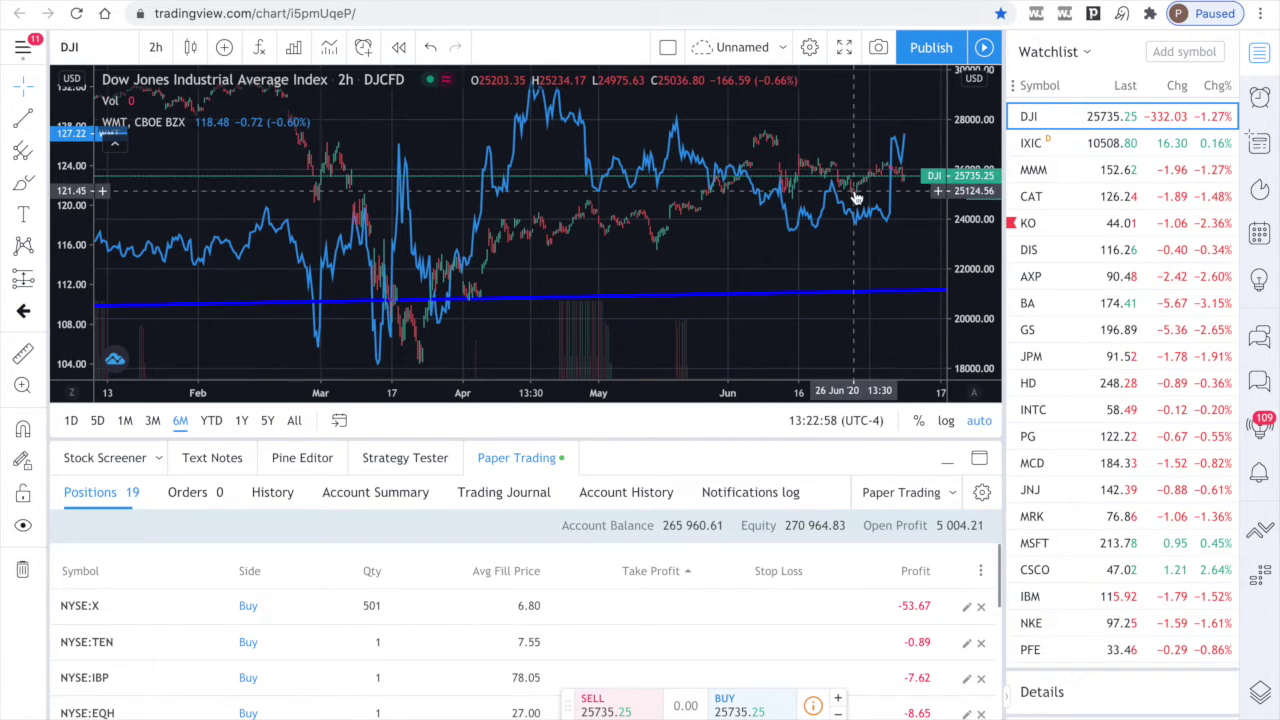
Switch the chart to US Steel (X) from the watchlist, keeping the Walmart overlay.
scroll(1112, 410, down, 5)
scroll(1112, 410, down, 5)
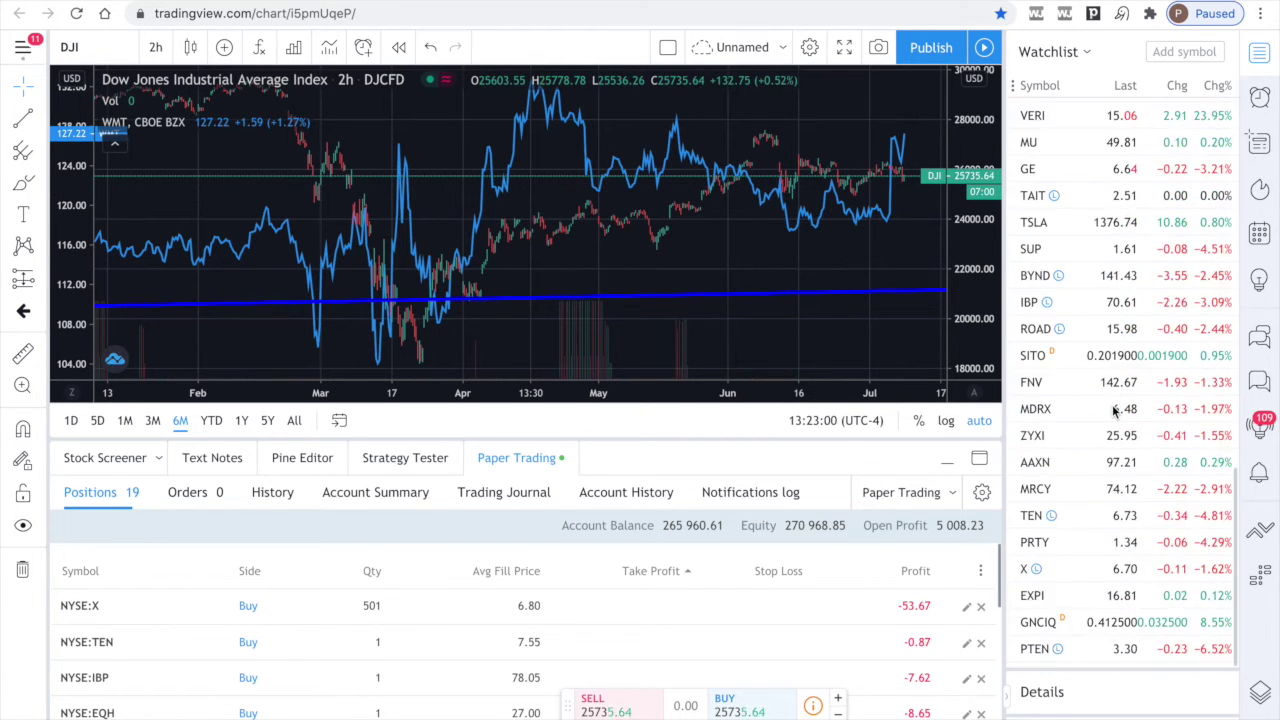
click(1058, 568)
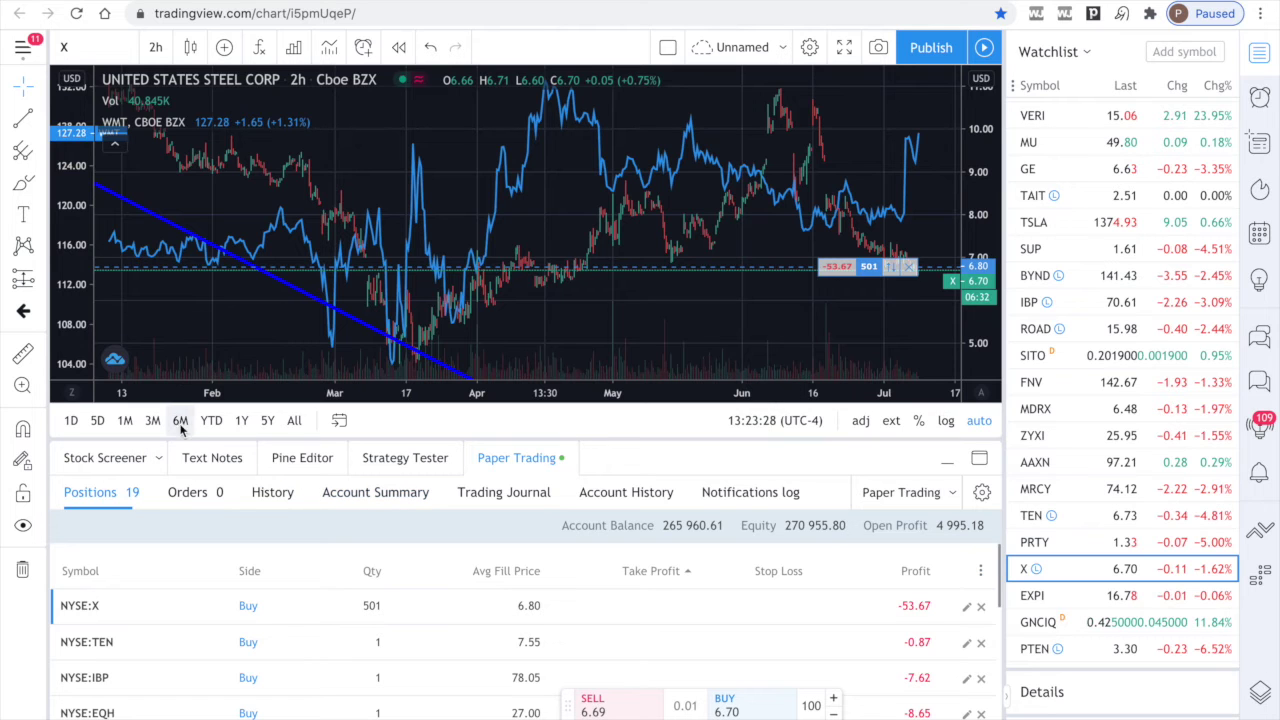
Set the US Steel chart to a one-year range in daily candles, August 2019 to July 2020.
click(242, 421)
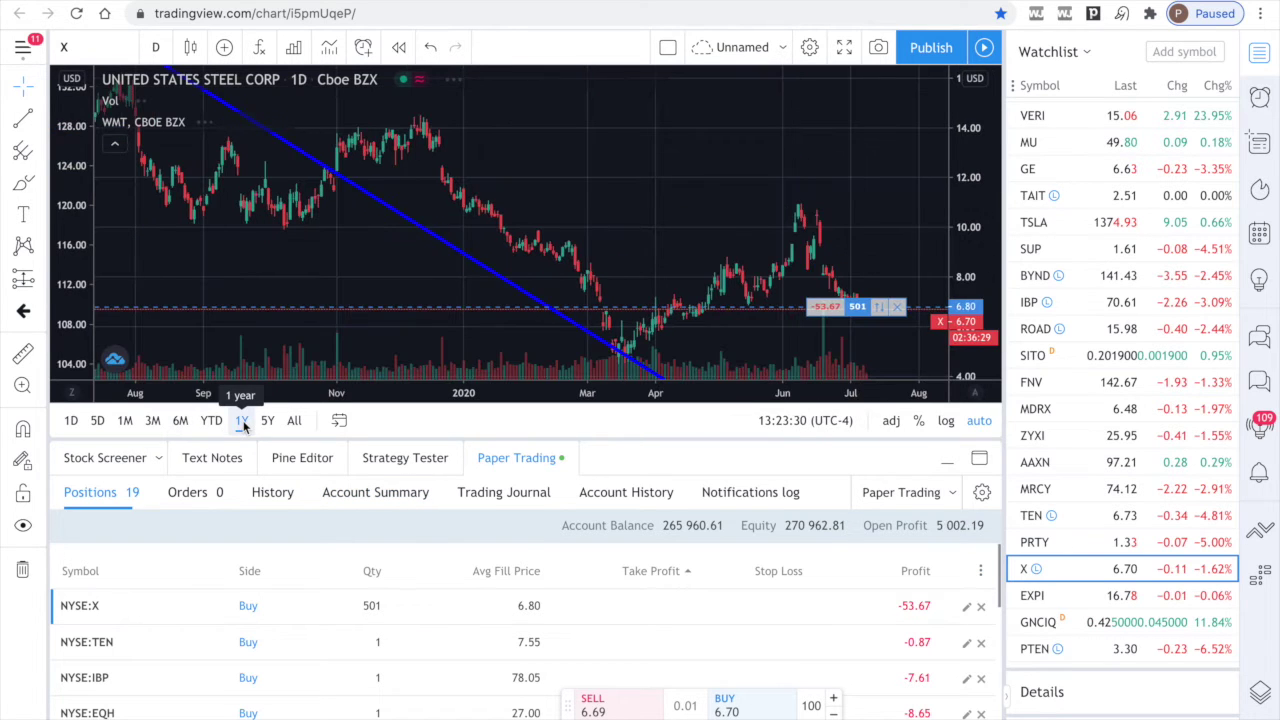
Switch the US Steel chart to a three-month range with hourly candles, mid-April to July.
scroll(596, 209, right, 5)
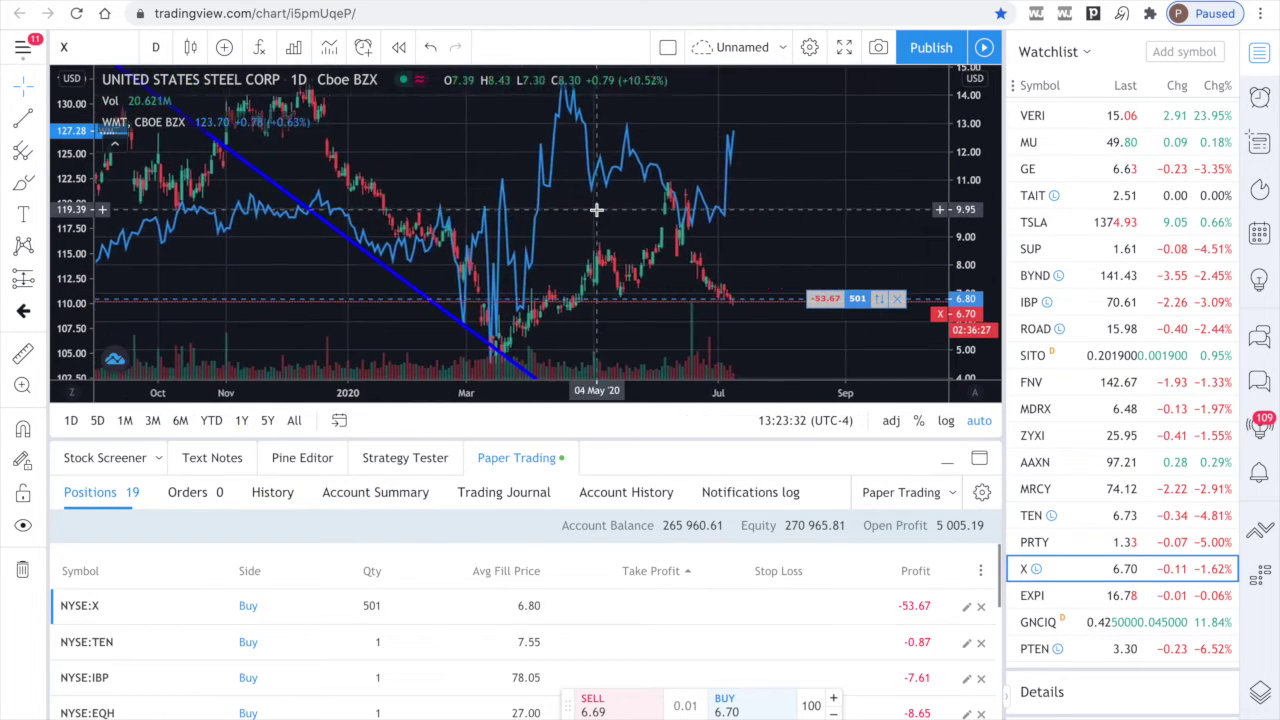
scroll(596, 209, right, 3)
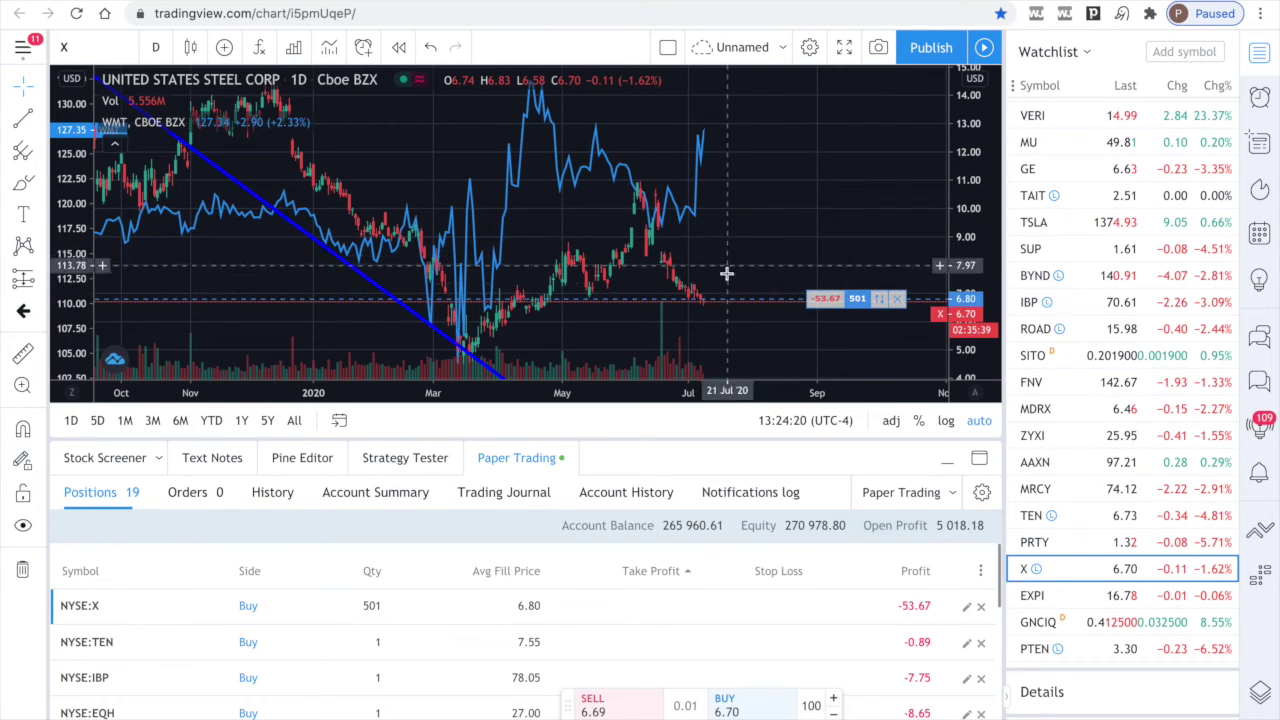
click(152, 421)
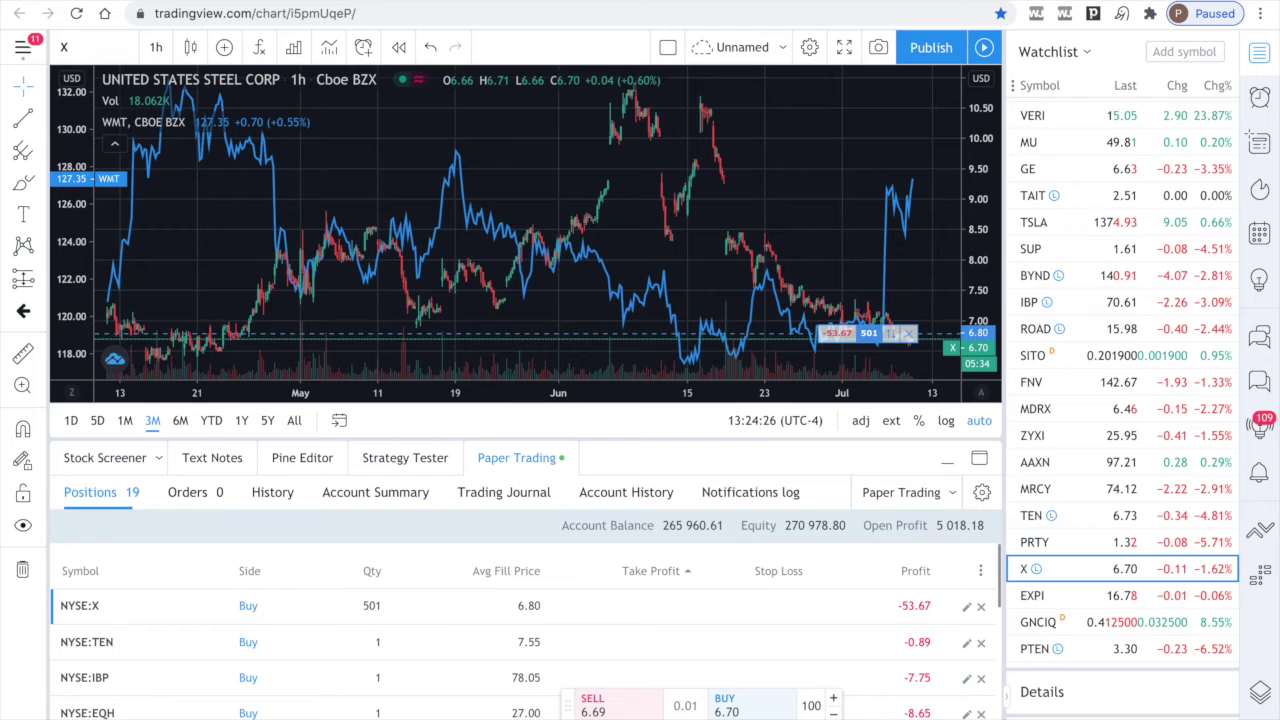
mouse_move(1014, 712)
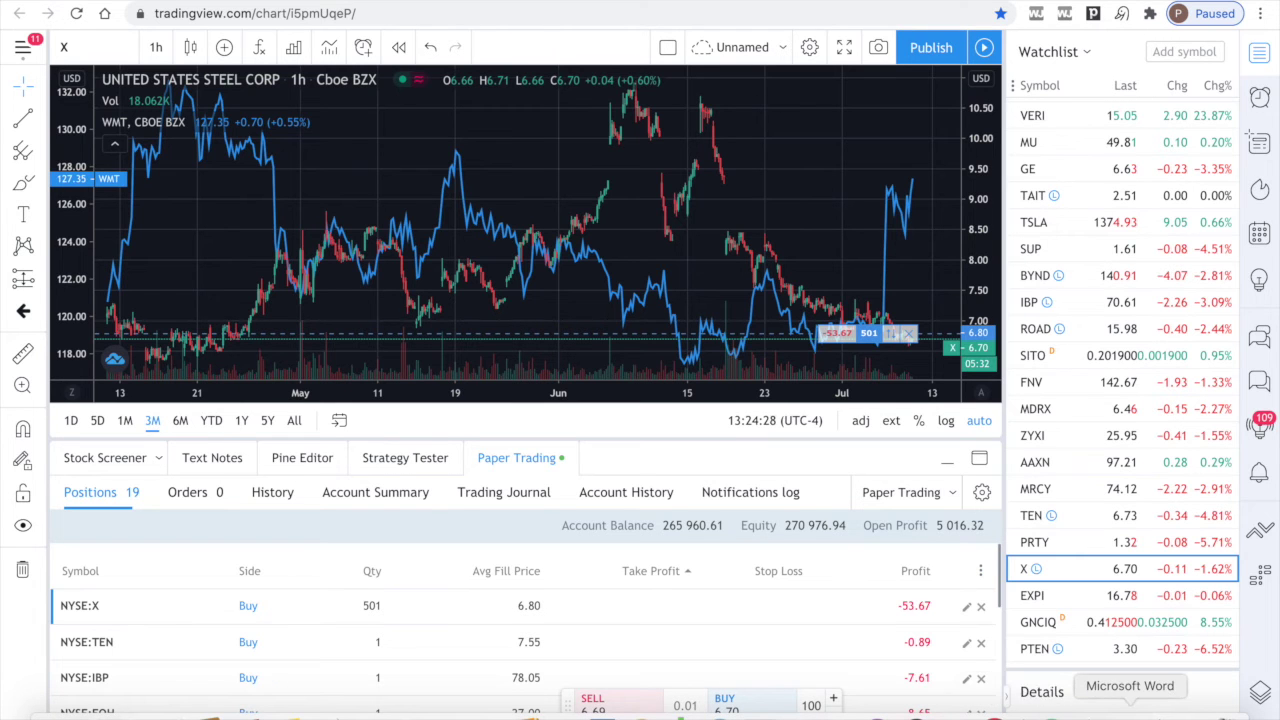
click(1130, 712)
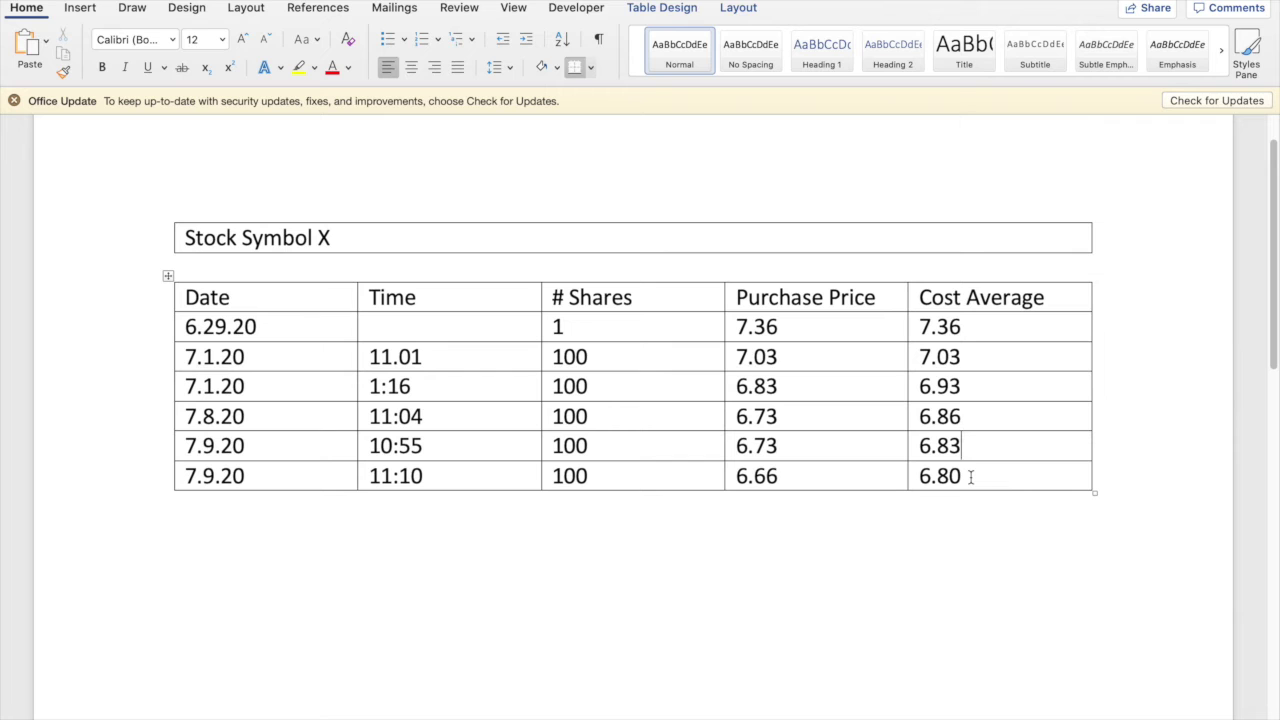
mouse_move(993, 714)
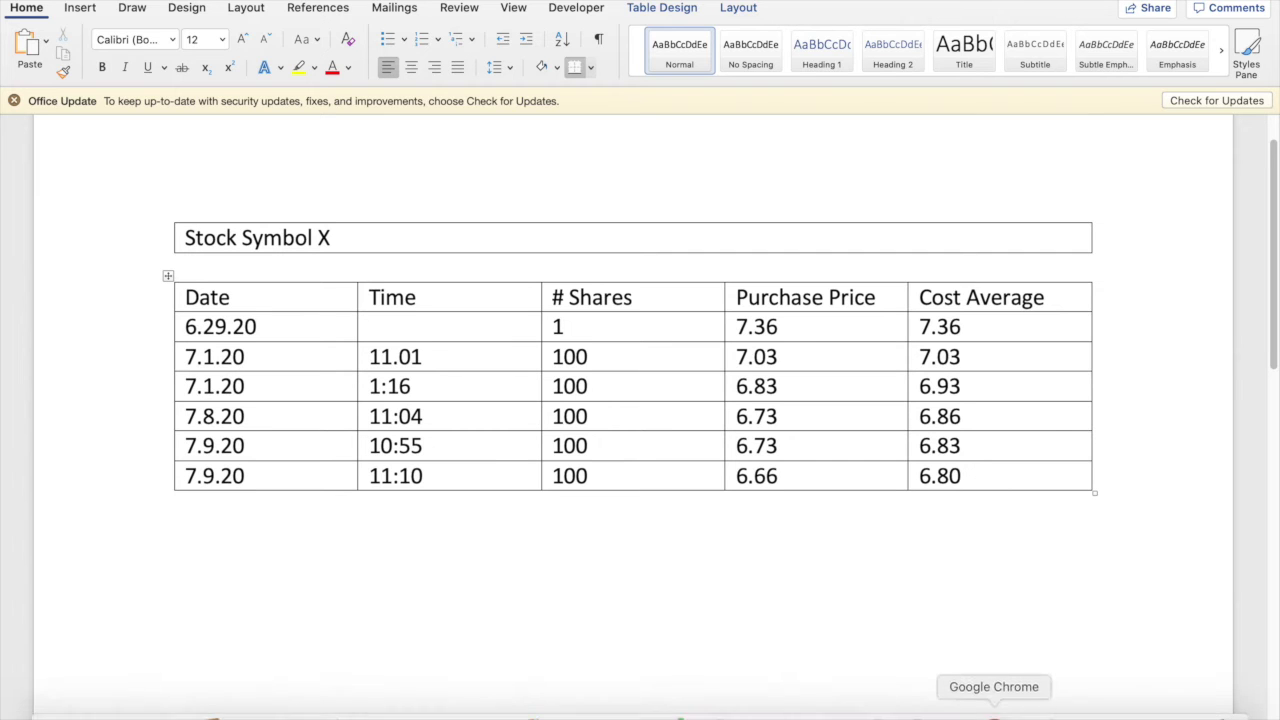
click(993, 712)
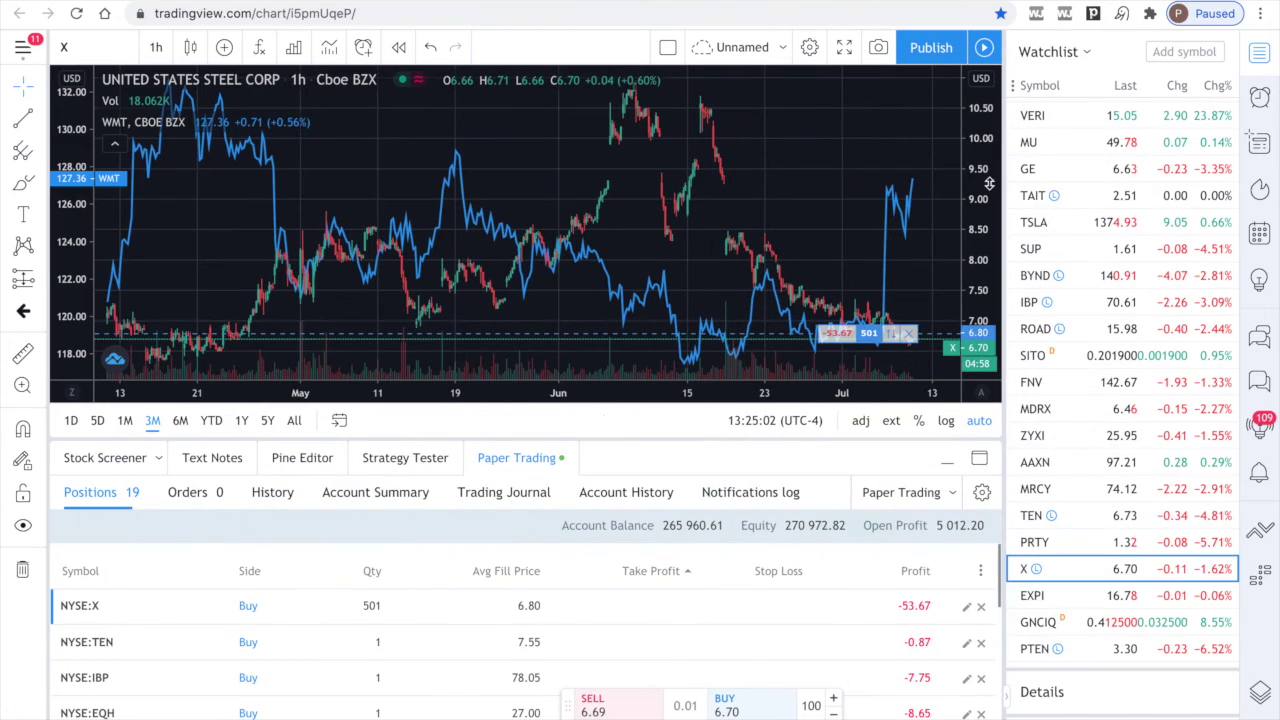
Set a one-month range with 30-minute candles and scroll the watchlist down to X at 6.68.
scroll(1094, 219, up, 10)
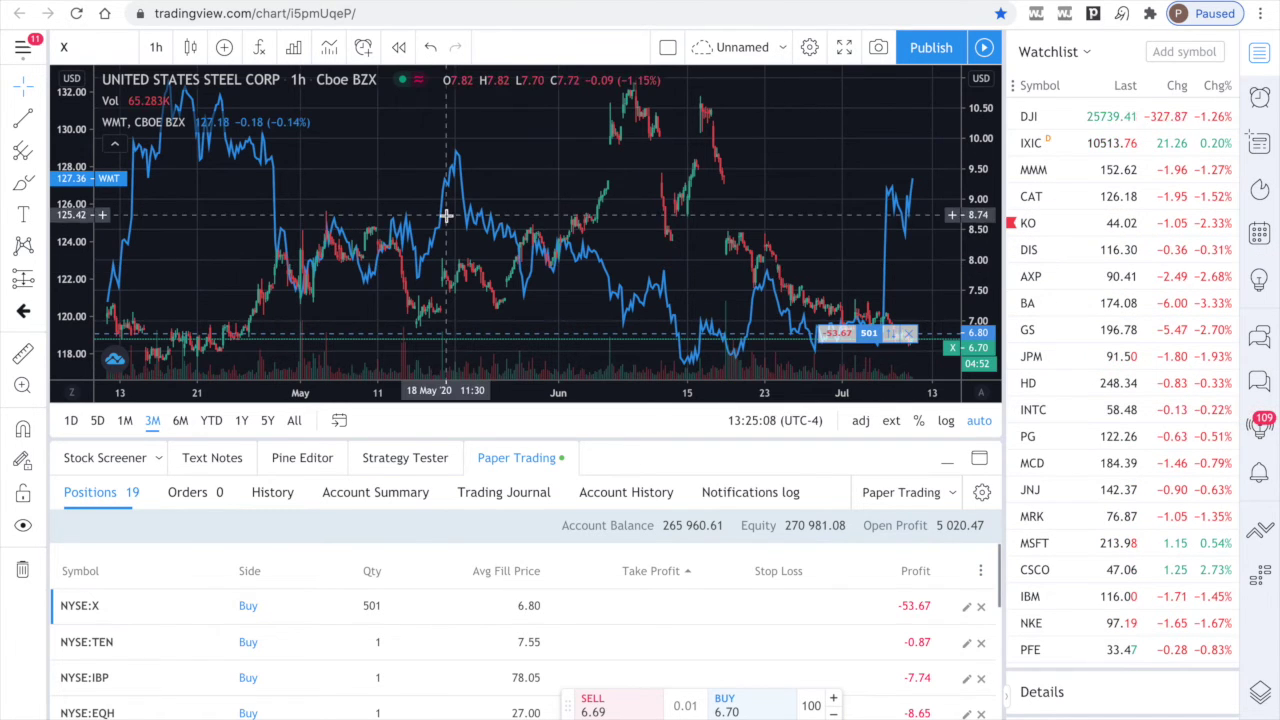
click(125, 420)
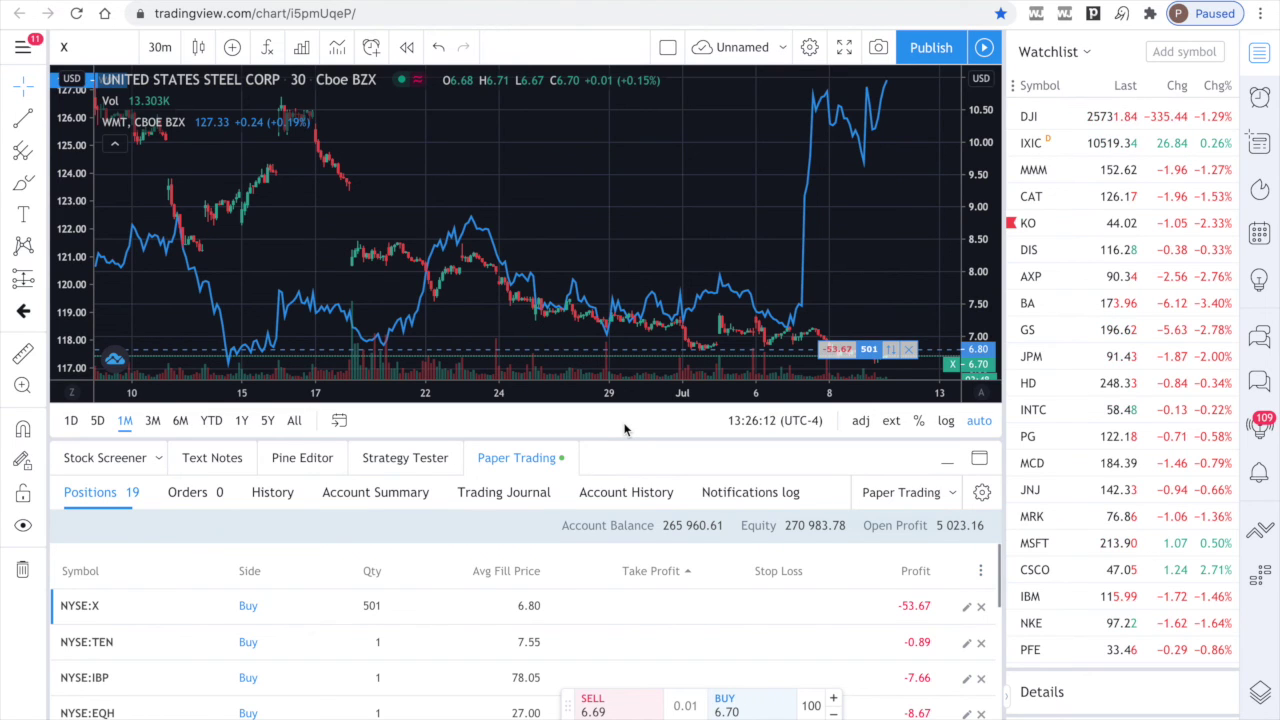
scroll(1113, 456, down, 10)
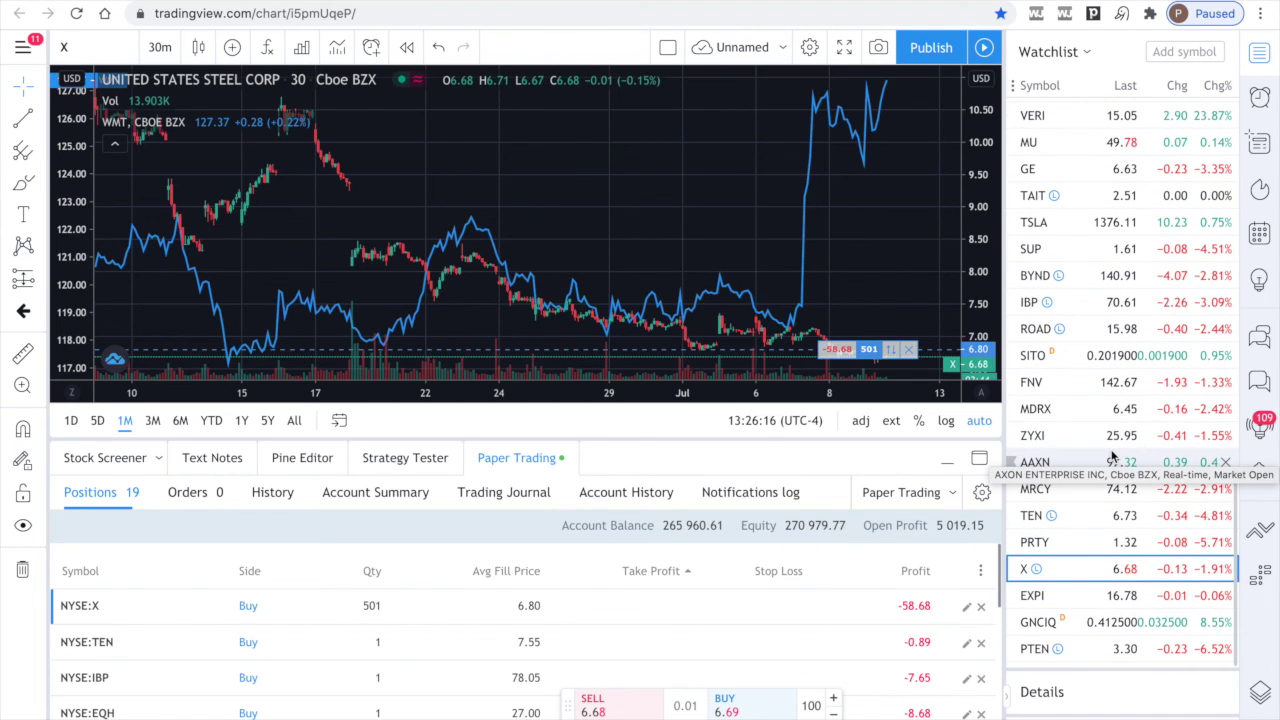
mouse_move(1113, 0)
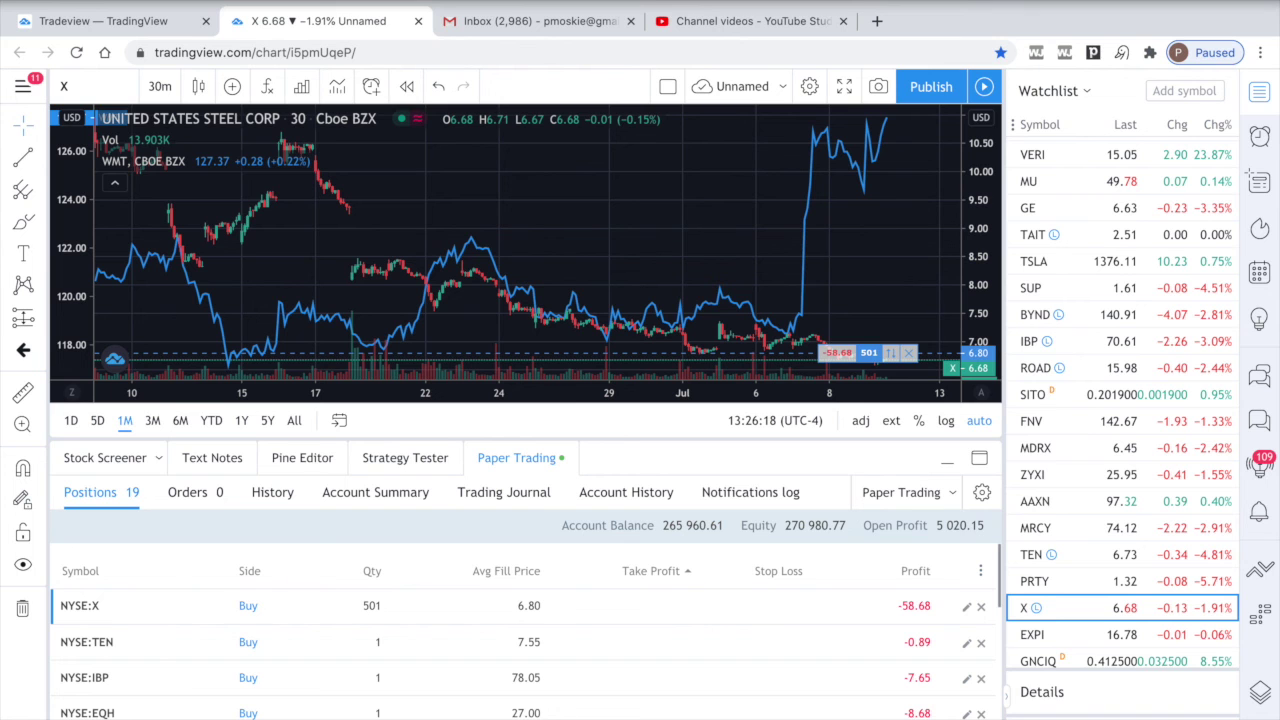